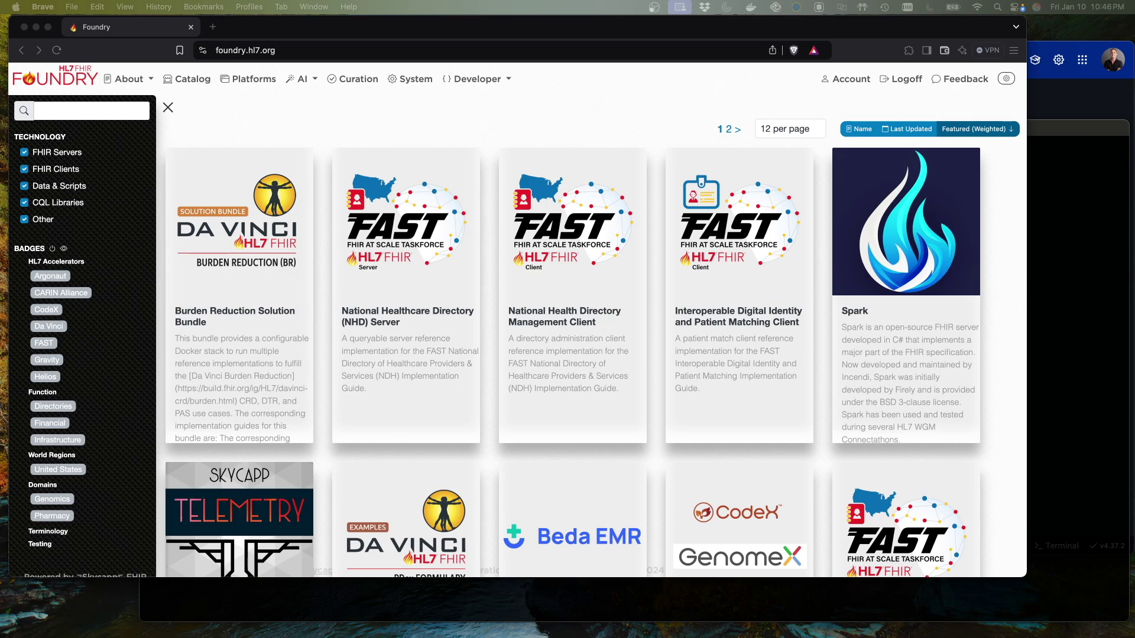
Bring the HL7 FHIR Foundry catalog to the front and dismiss the search suggestions
{"action": "scroll", "coordinate": [381, 487], "scroll_direction": "down", "scroll_amount": 3}
{"action": "scroll", "coordinate": [381, 487], "scroll_direction": "up", "scroll_amount": 3}
{"action": "left_click", "coordinate": [331, 144]}
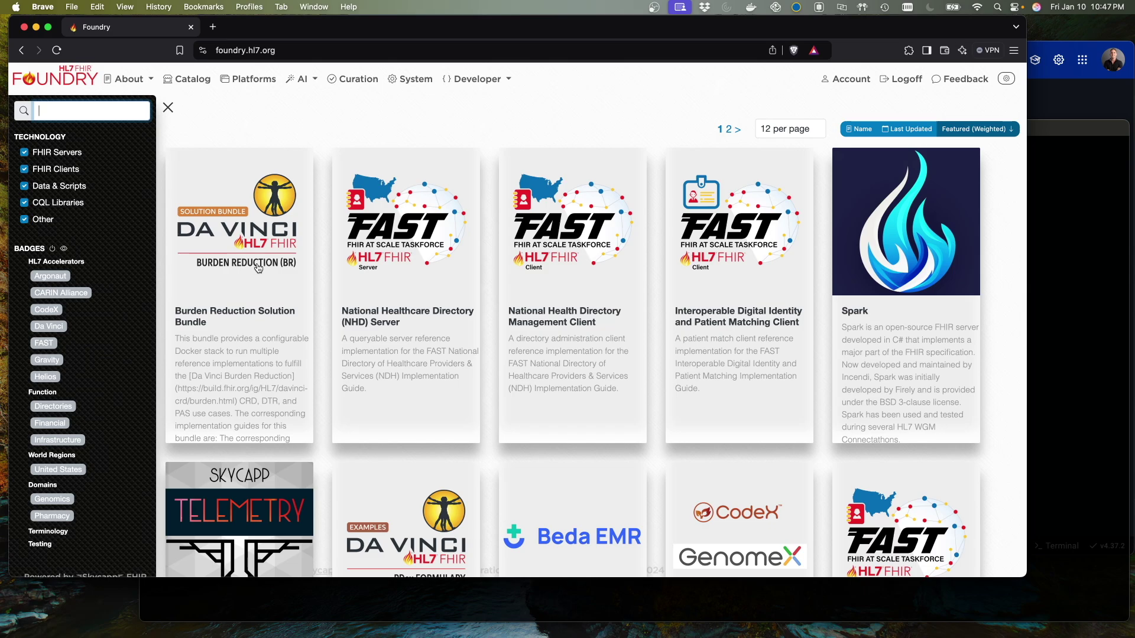
{"action": "left_click", "coordinate": [64, 111]}
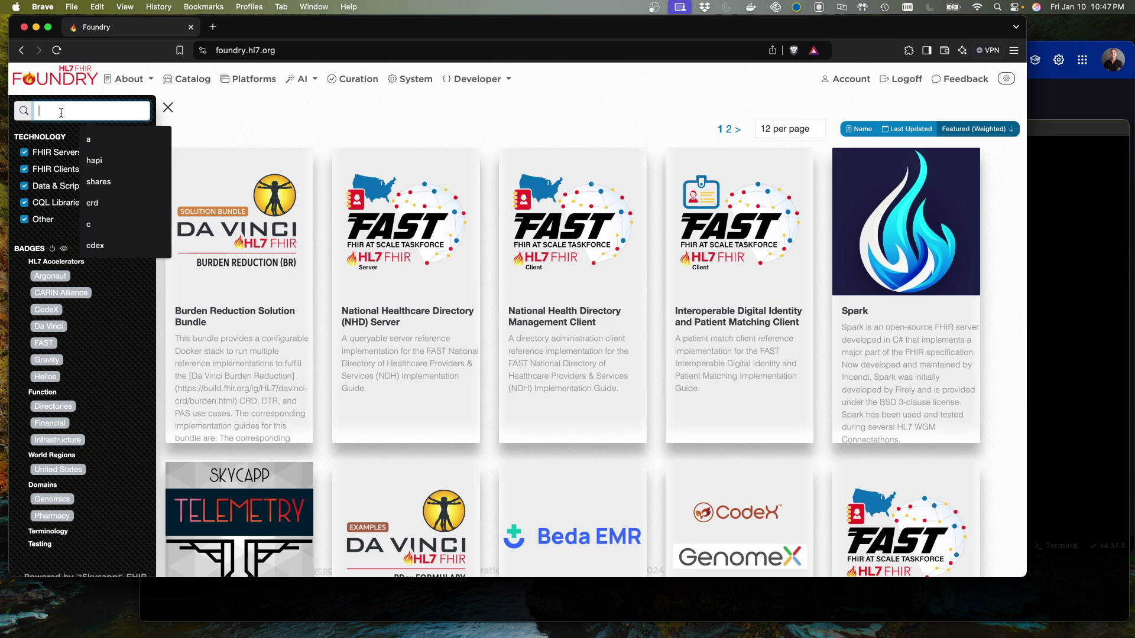
{"action": "left_click", "coordinate": [290, 122]}
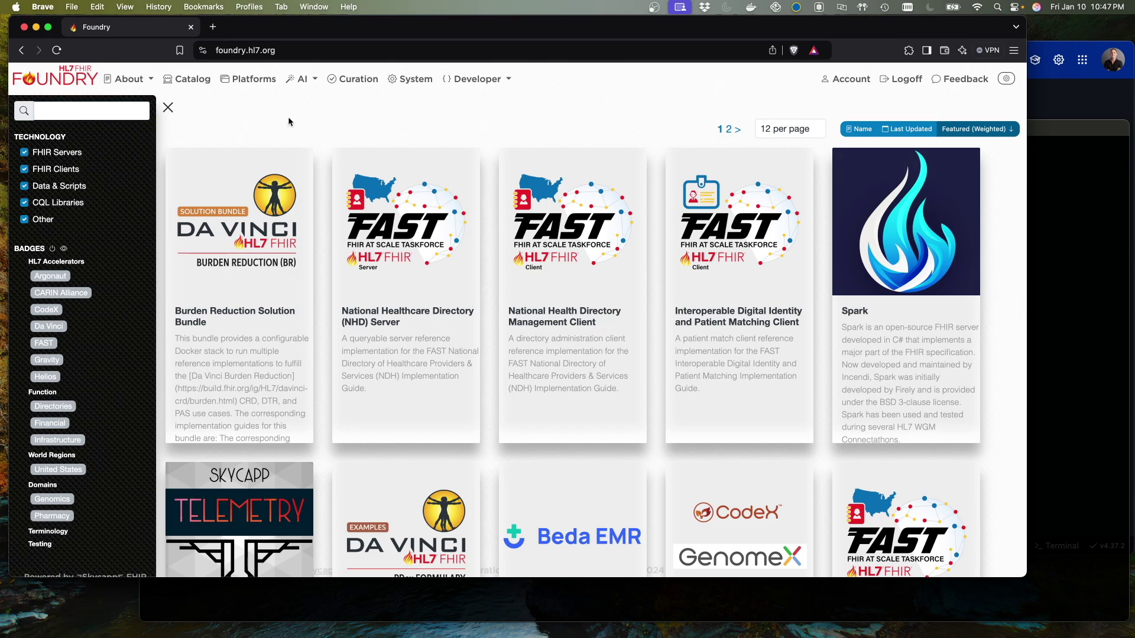
Open the Burden Reduction Solution Bundle details, look them over, then close back to the catalog
{"action": "left_click", "coordinate": [254, 248]}
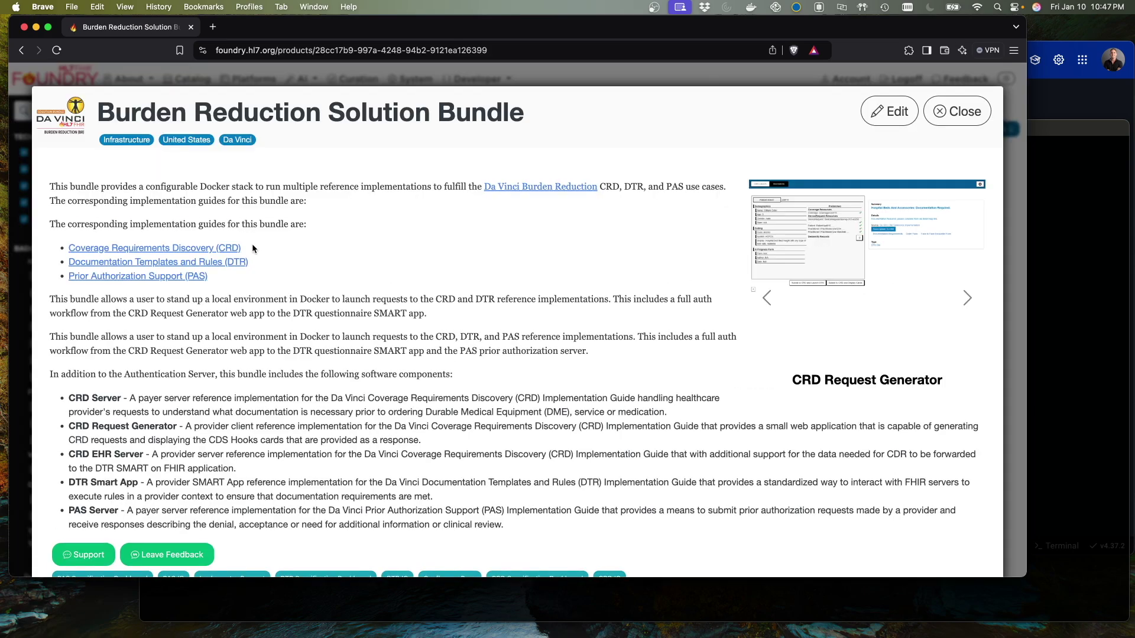
{"action": "scroll", "coordinate": [388, 347], "scroll_direction": "down", "scroll_amount": 5}
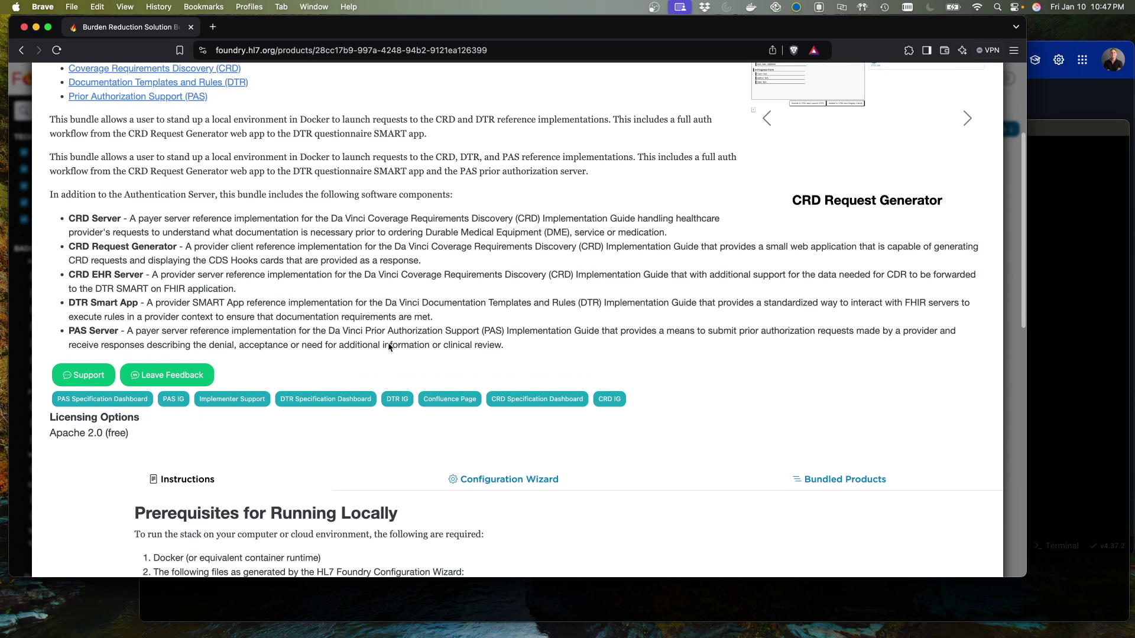
{"action": "scroll", "coordinate": [388, 347], "scroll_direction": "up", "scroll_amount": 5}
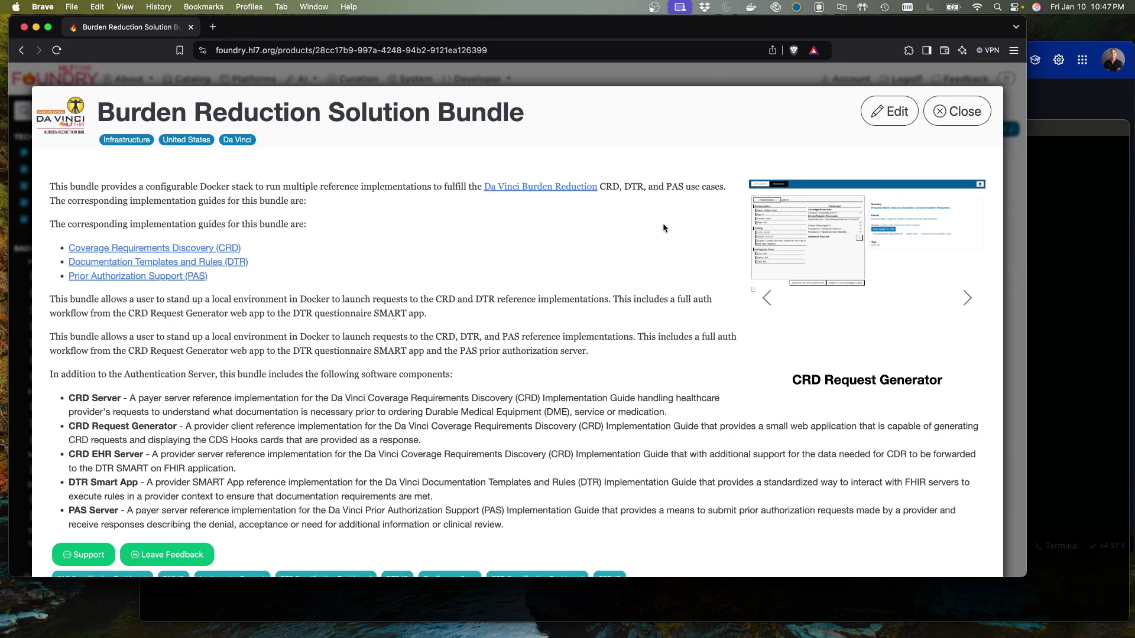
{"action": "left_click", "coordinate": [932, 118]}
Reopen the Burden Reduction Solution Bundle and scroll down to its components and local-run prerequisites
{"action": "scroll", "coordinate": [617, 342], "scroll_direction": "down", "scroll_amount": 5}
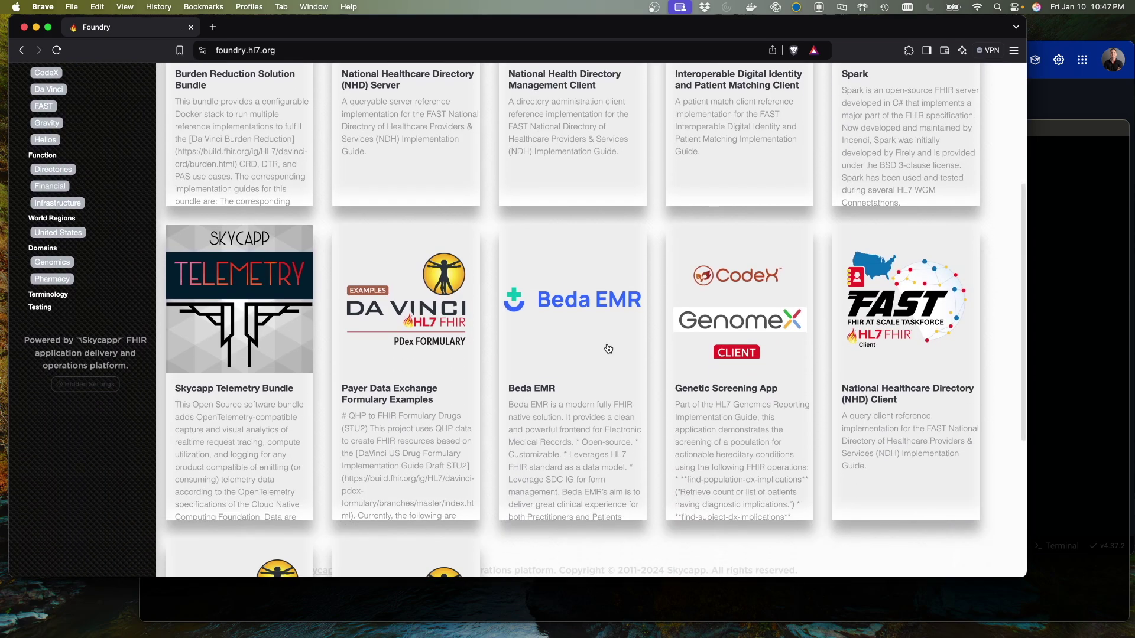
{"action": "scroll", "coordinate": [606, 342], "scroll_direction": "down", "scroll_amount": 3}
{"action": "scroll", "coordinate": [607, 343], "scroll_direction": "up", "scroll_amount": 8}
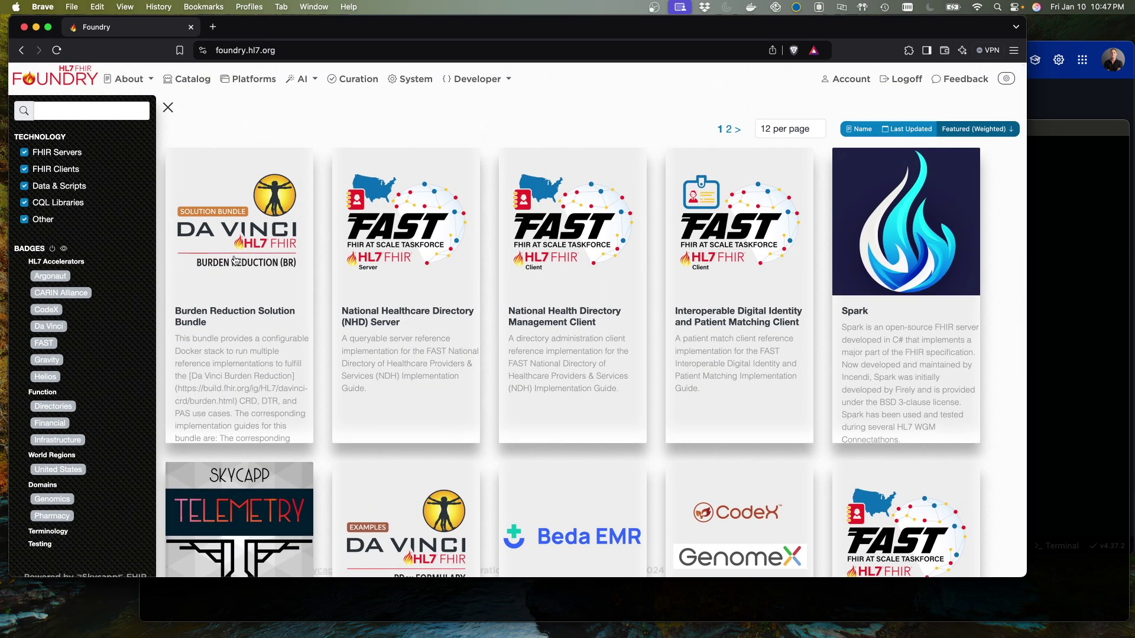
{"action": "left_click", "coordinate": [239, 320]}
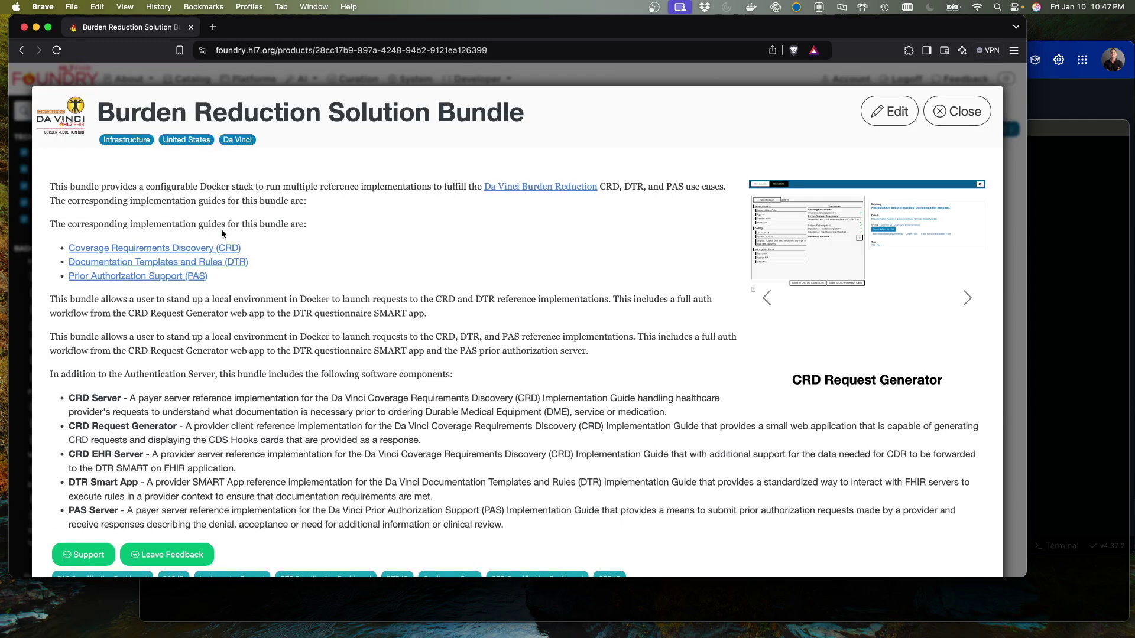
{"action": "left_click_drag", "start_coordinate": [221, 229], "coordinate": [313, 522]}
{"action": "left_click", "coordinate": [314, 521]}
{"action": "scroll", "coordinate": [314, 521], "scroll_direction": "down", "scroll_amount": 5}
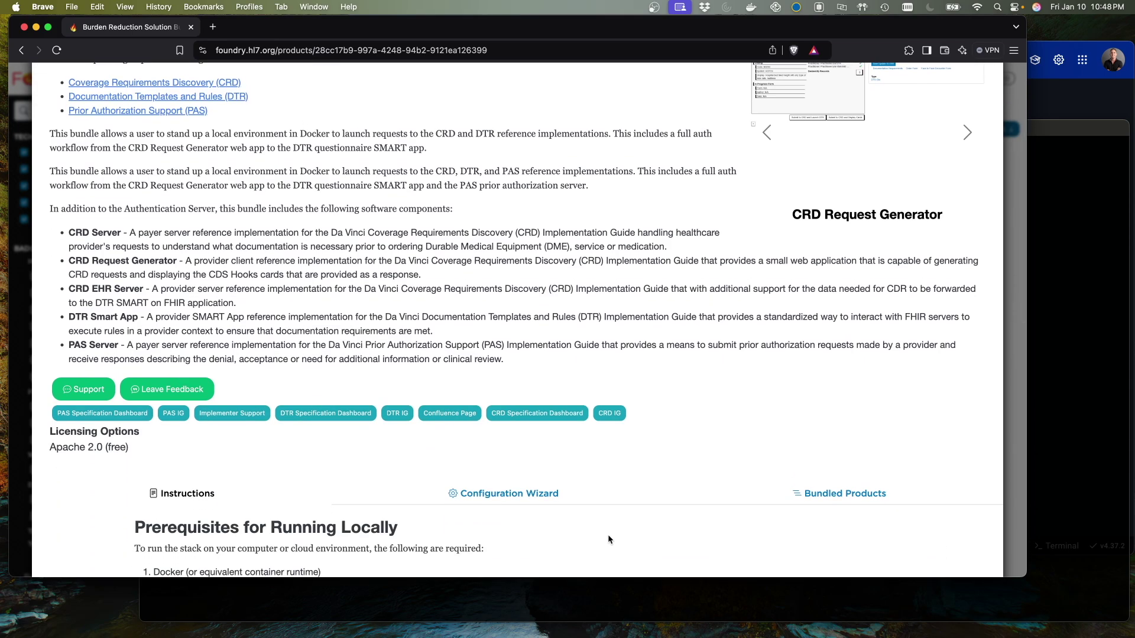
{"action": "scroll", "coordinate": [608, 538], "scroll_direction": "down", "scroll_amount": 6}
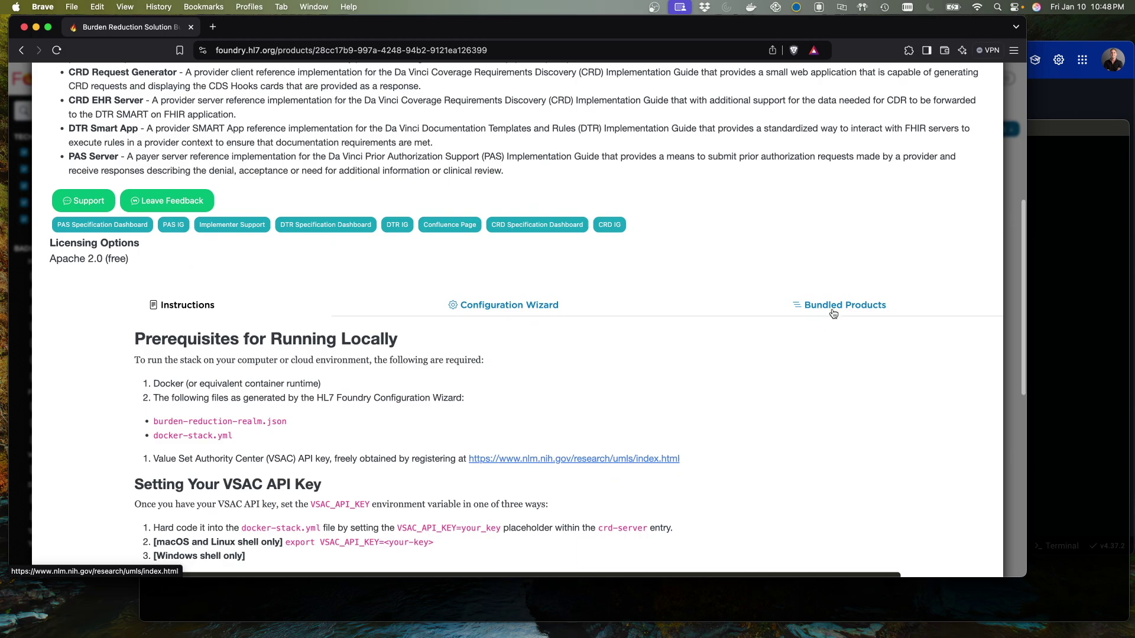
Open the Bundled Products tab and scroll through the CRD, DTR, PAS, PostgreSQL and Keycloak entries
{"action": "left_click", "coordinate": [835, 310]}
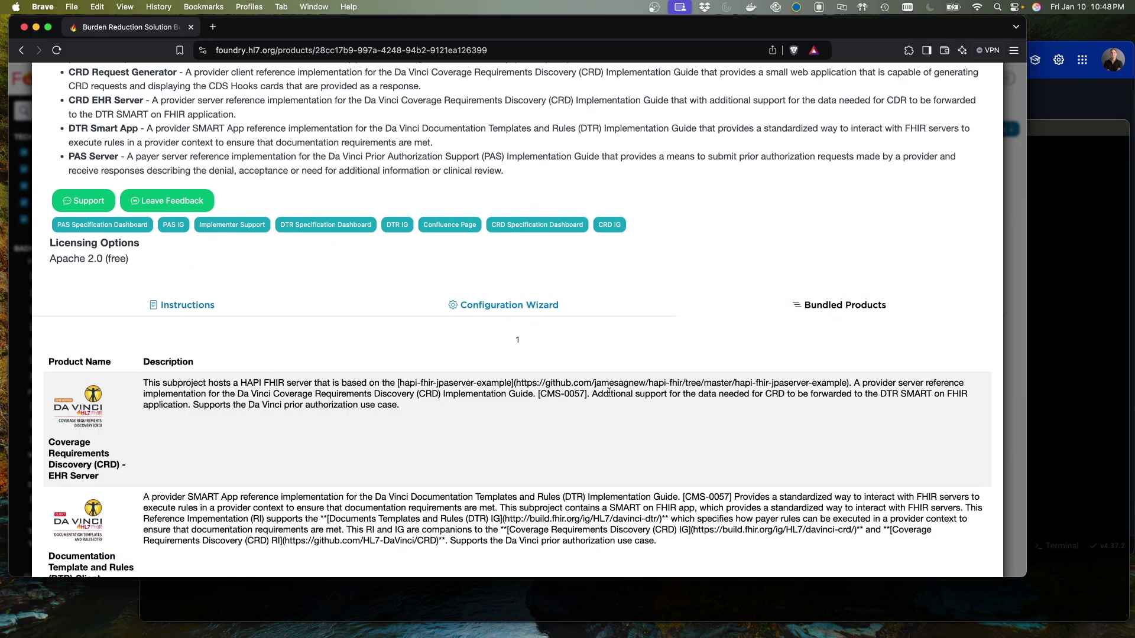
{"action": "scroll", "coordinate": [609, 391], "scroll_direction": "down", "scroll_amount": 6}
{"action": "scroll", "coordinate": [609, 392], "scroll_direction": "down", "scroll_amount": 3}
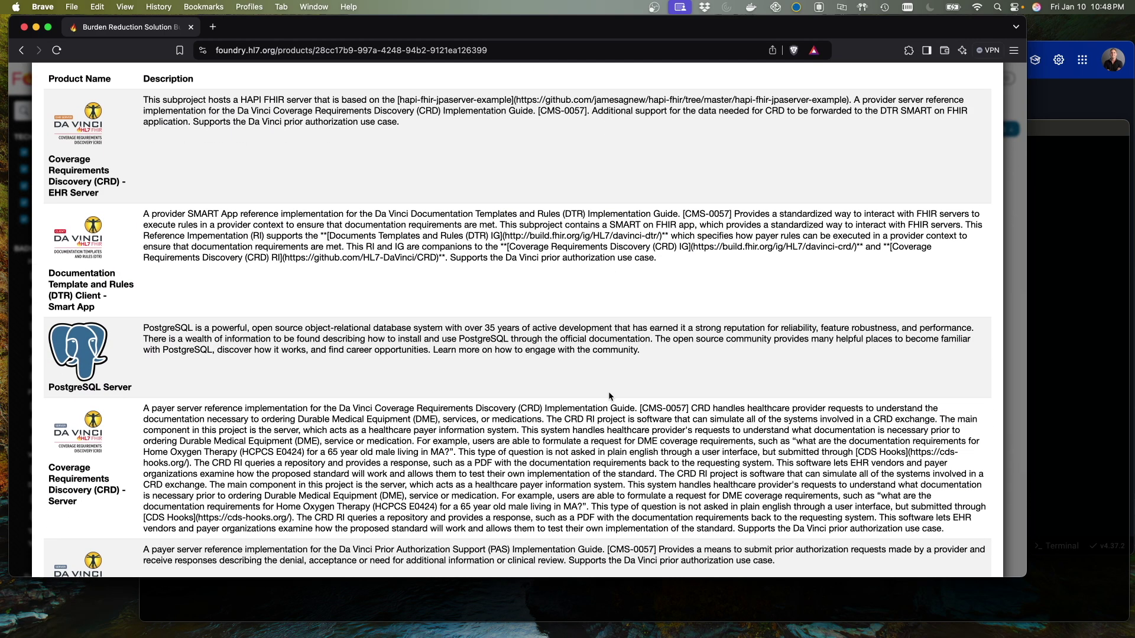
{"action": "scroll", "coordinate": [609, 391], "scroll_direction": "down", "scroll_amount": 2}
{"action": "scroll", "coordinate": [609, 394], "scroll_direction": "down", "scroll_amount": 3}
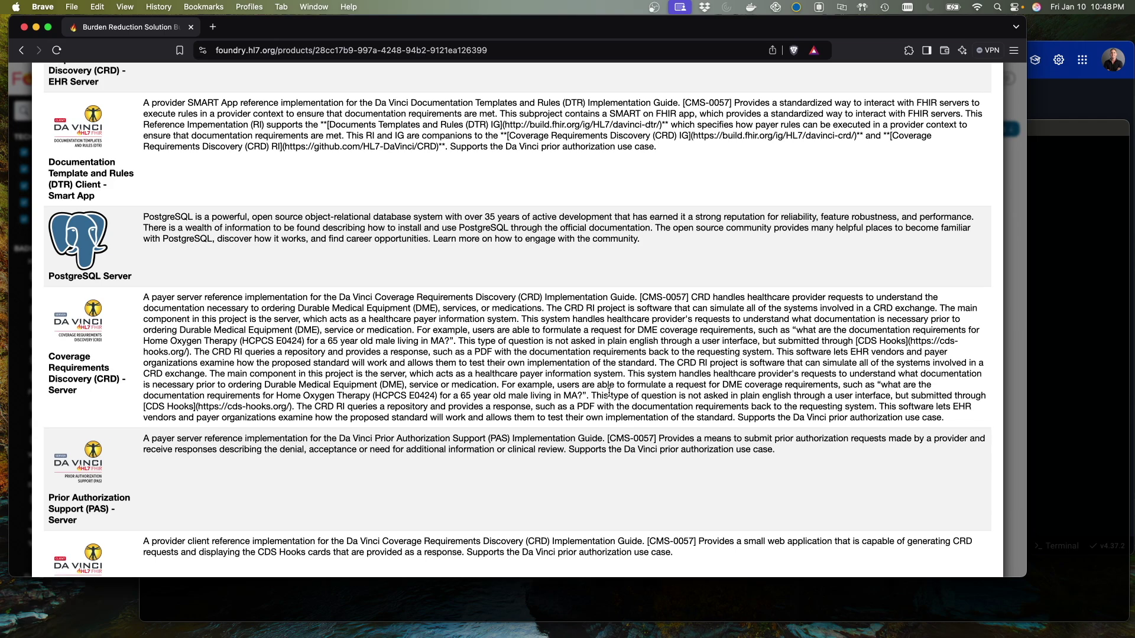
{"action": "scroll", "coordinate": [608, 392], "scroll_direction": "down", "scroll_amount": 7}
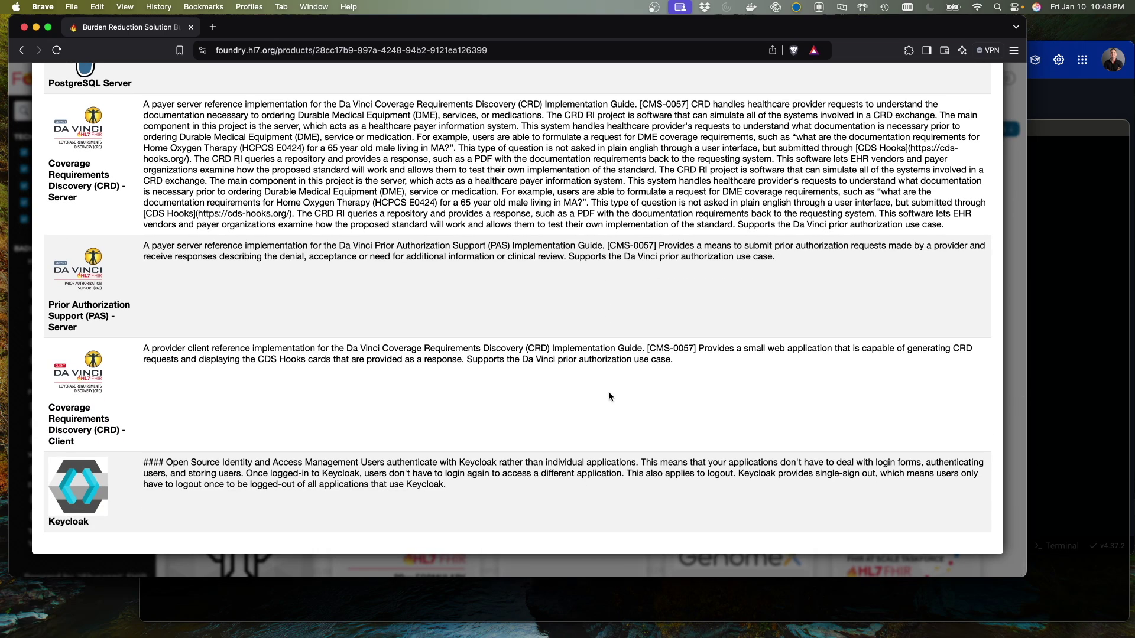
{"action": "scroll", "coordinate": [608, 393], "scroll_direction": "up", "scroll_amount": 15}
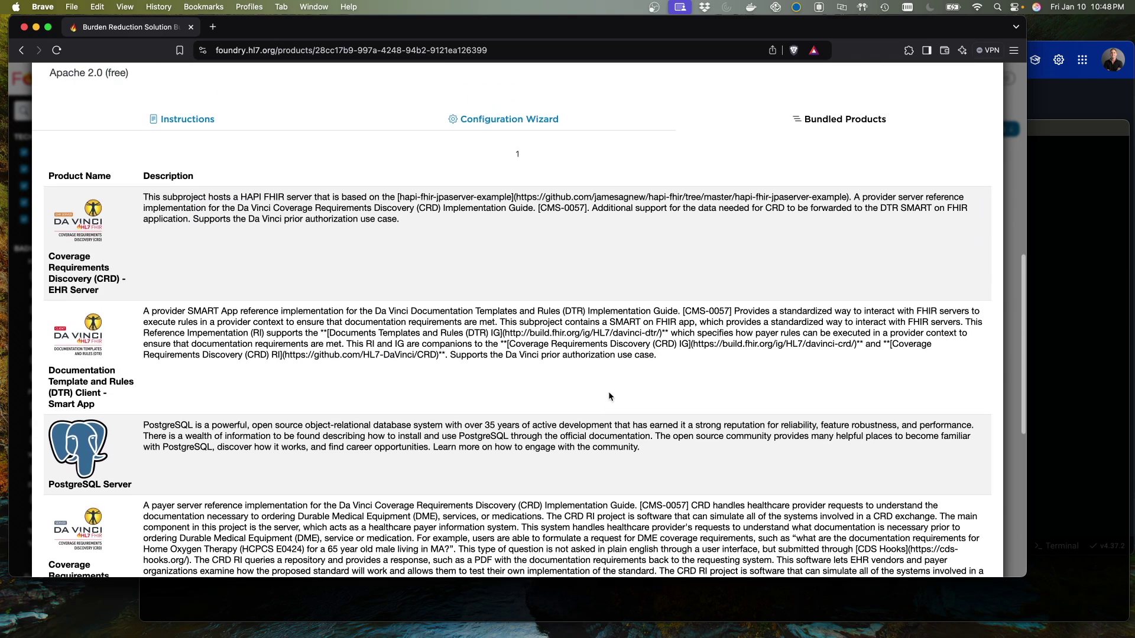
{"action": "scroll", "coordinate": [608, 391], "scroll_direction": "down", "scroll_amount": 15}
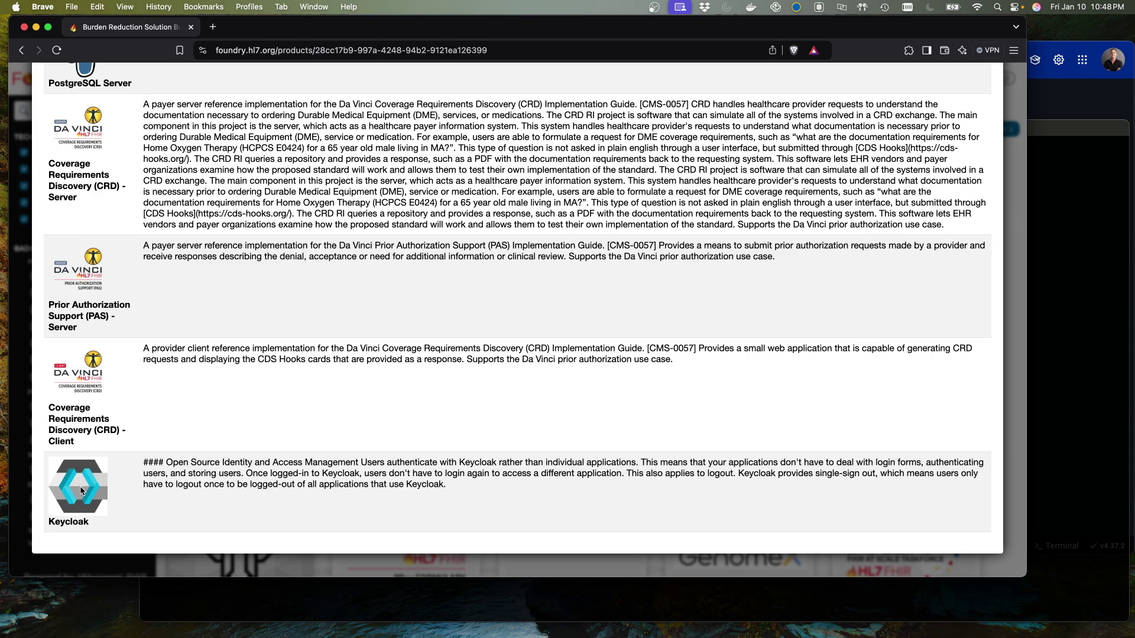
{"action": "scroll", "coordinate": [172, 414], "scroll_direction": "up", "scroll_amount": 2}
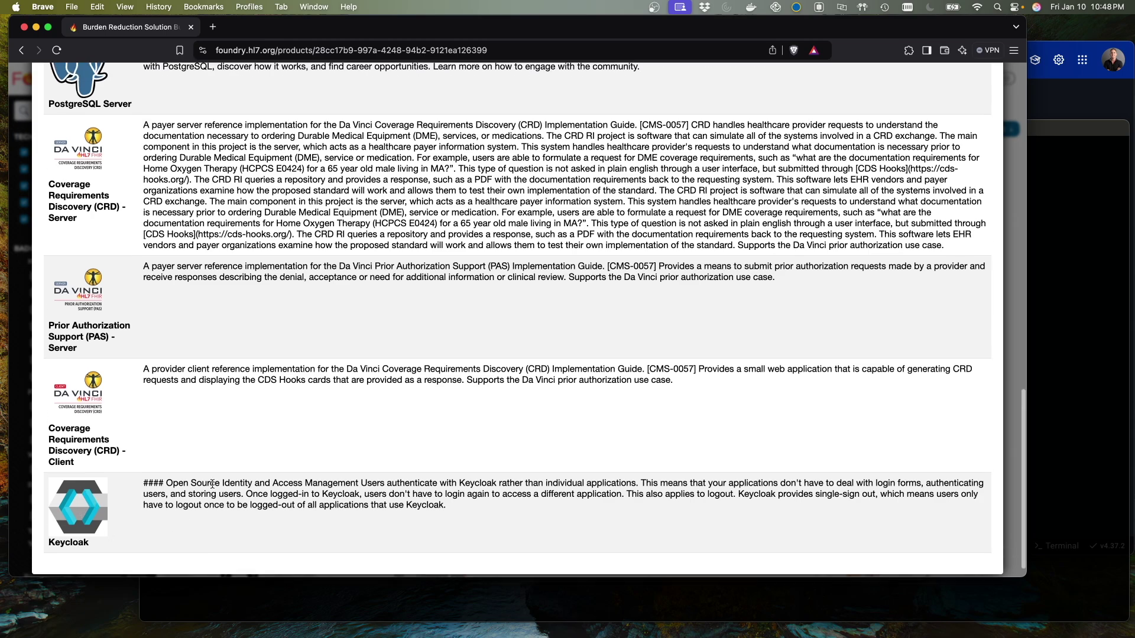
Select the Coverage Requirements Discovery (CRD) - Server title and scroll through the product table again
{"action": "left_click_drag", "start_coordinate": [91, 253], "coordinate": [49, 198]}
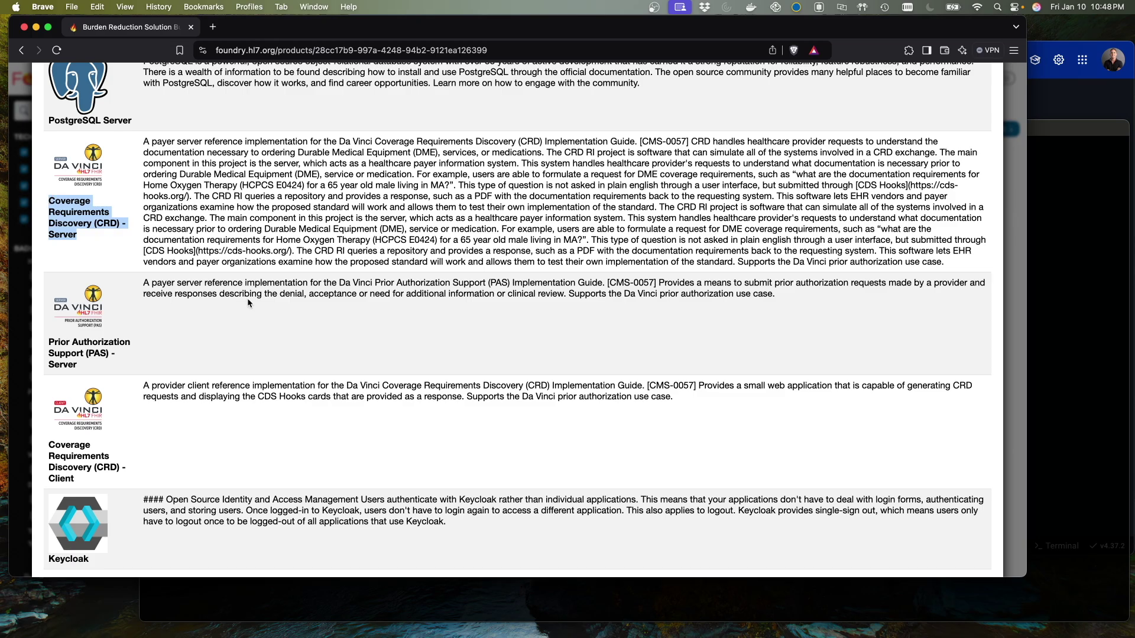
{"action": "scroll", "coordinate": [247, 298], "scroll_direction": "up", "scroll_amount": 15}
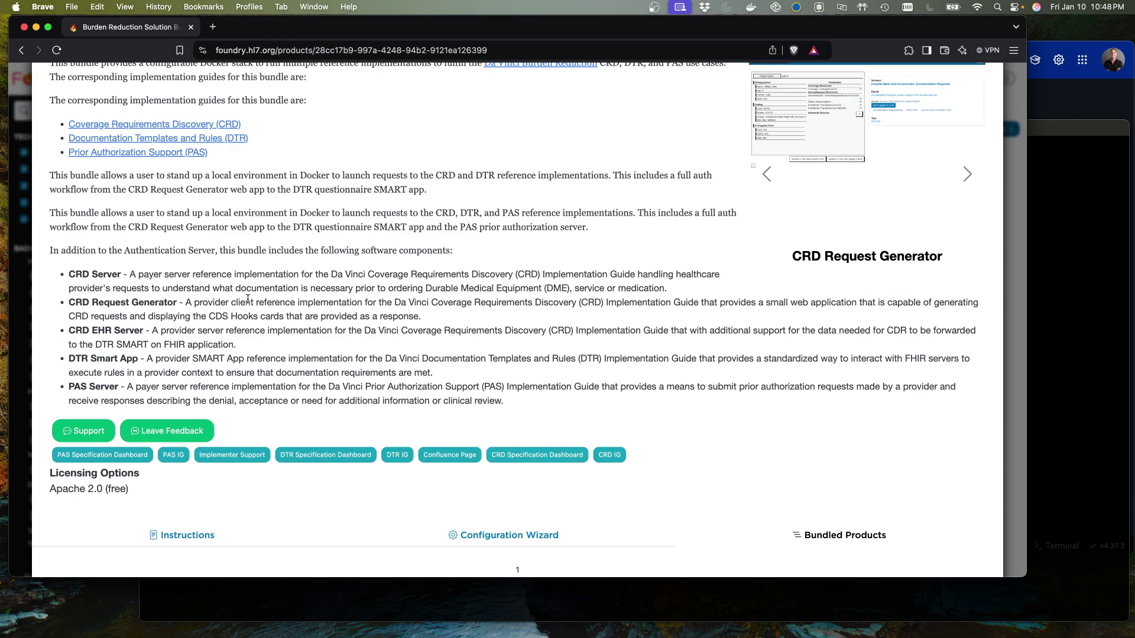
{"action": "scroll", "coordinate": [247, 298], "scroll_direction": "up", "scroll_amount": 3}
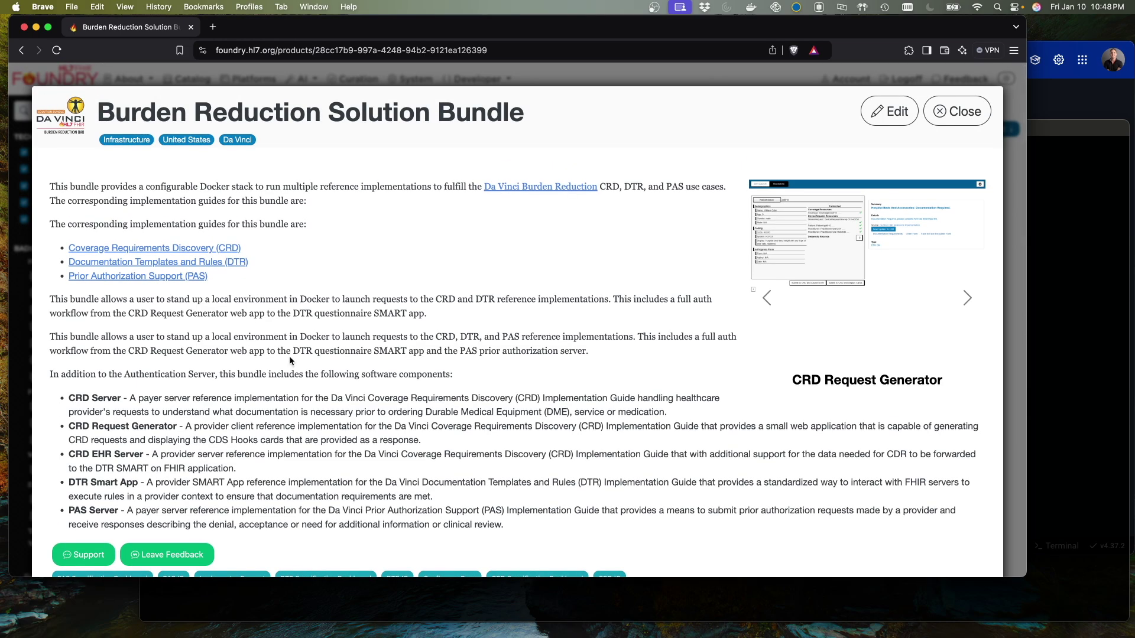
{"action": "scroll", "coordinate": [289, 355], "scroll_direction": "down", "scroll_amount": 2}
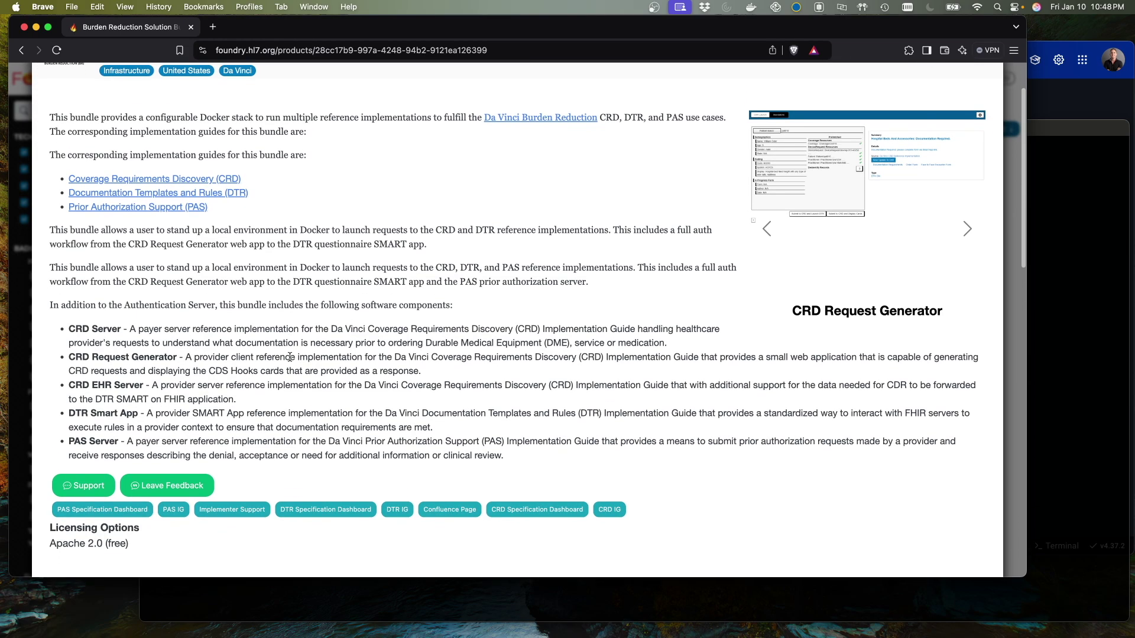
{"action": "scroll", "coordinate": [290, 357], "scroll_direction": "down", "scroll_amount": 7}
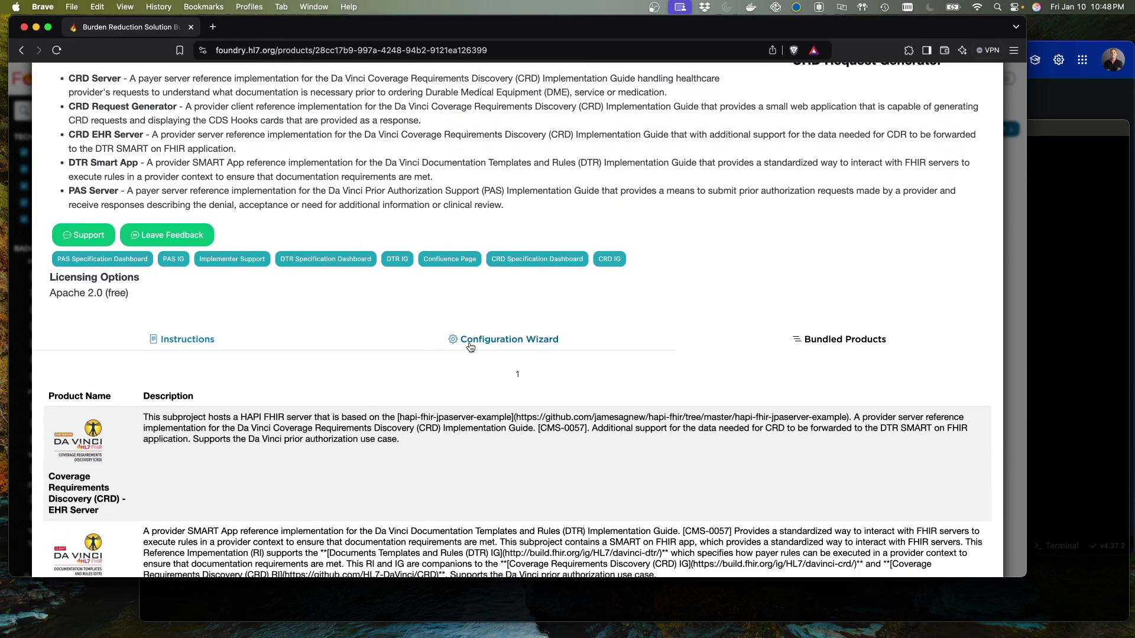
{"action": "left_click", "coordinate": [259, 335]}
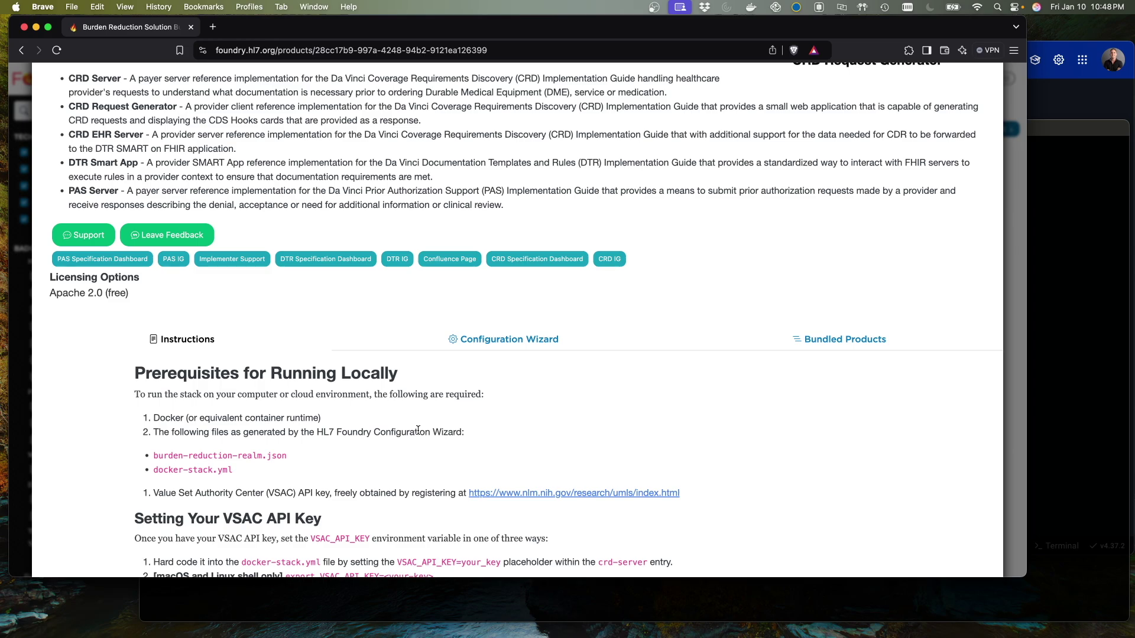
{"action": "scroll", "coordinate": [551, 477], "scroll_direction": "down", "scroll_amount": 4}
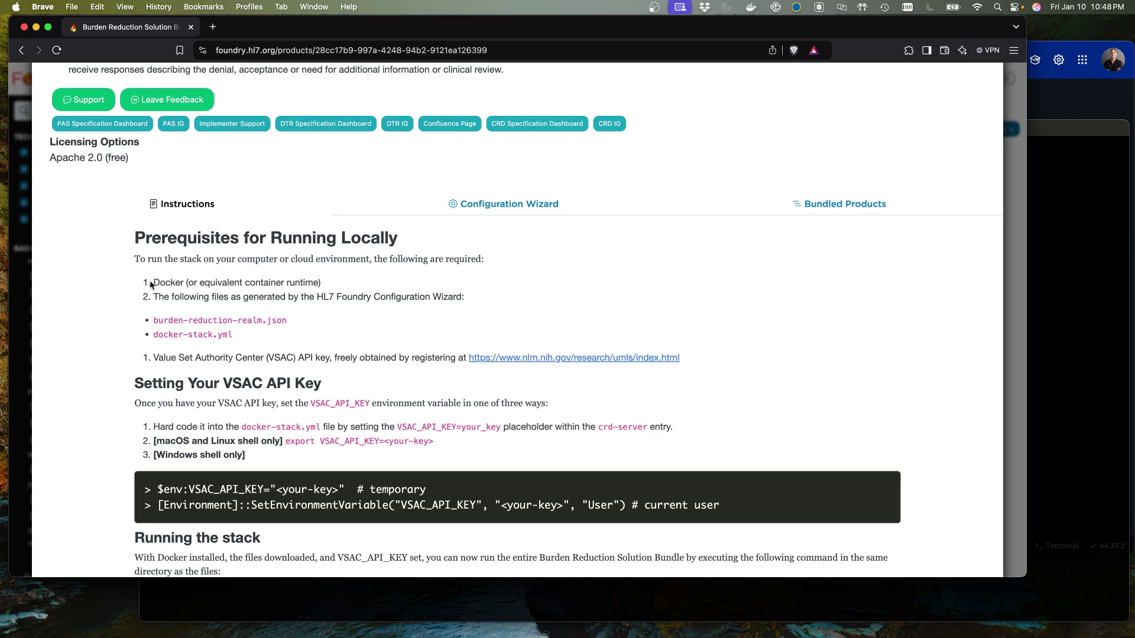
{"action": "left_click_drag", "start_coordinate": [152, 282], "coordinate": [297, 282]}
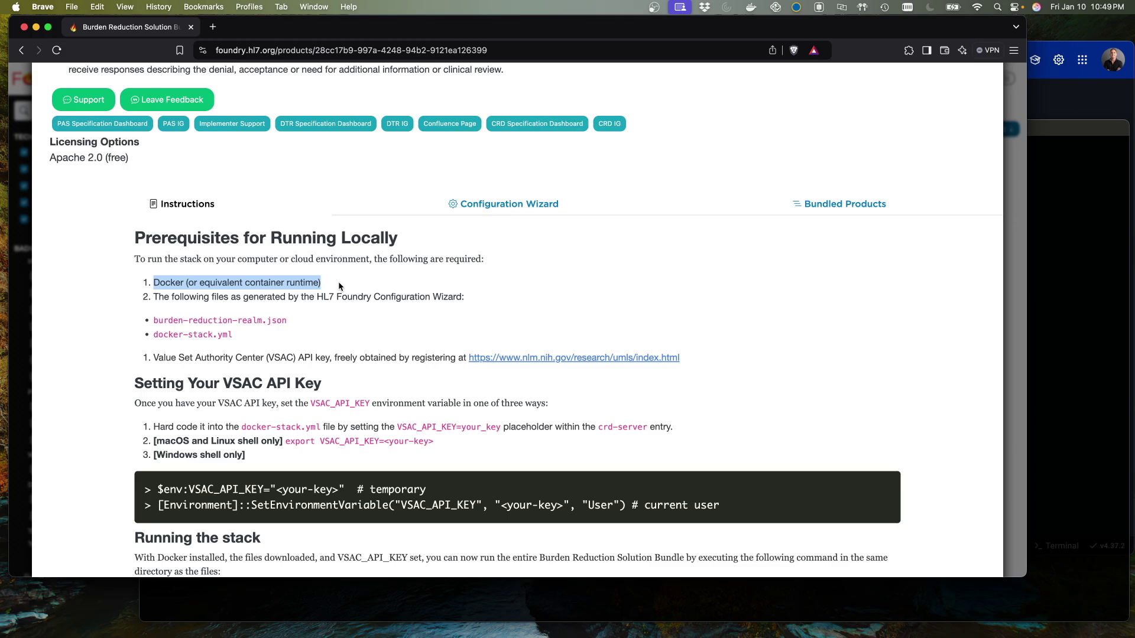
{"action": "left_click", "coordinate": [338, 314]}
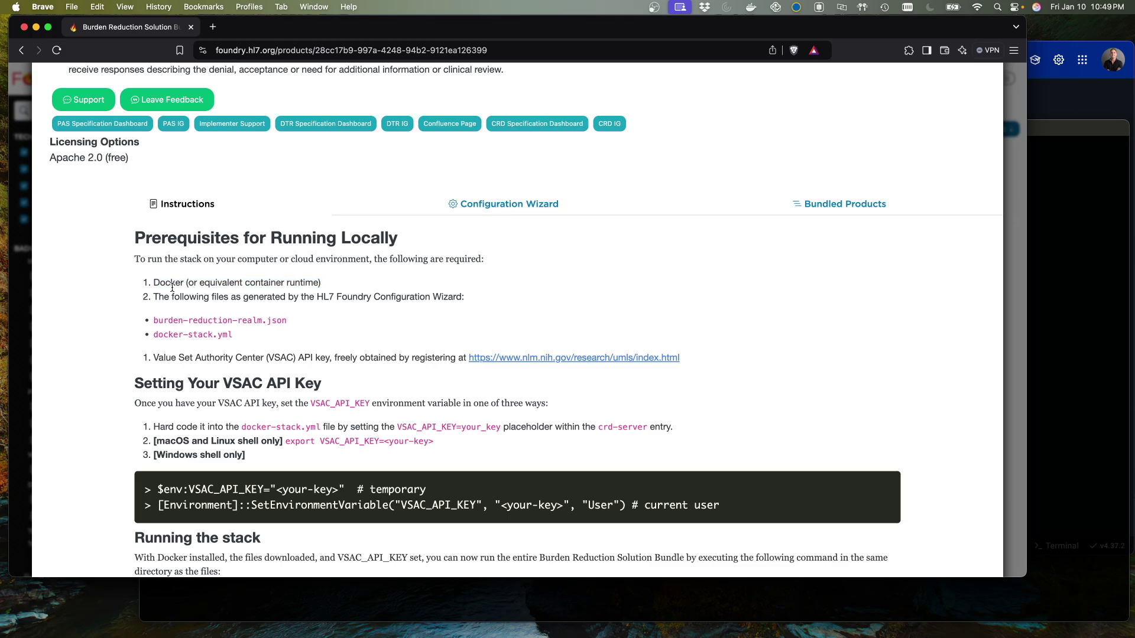
{"action": "left_click_drag", "start_coordinate": [150, 285], "coordinate": [332, 283]}
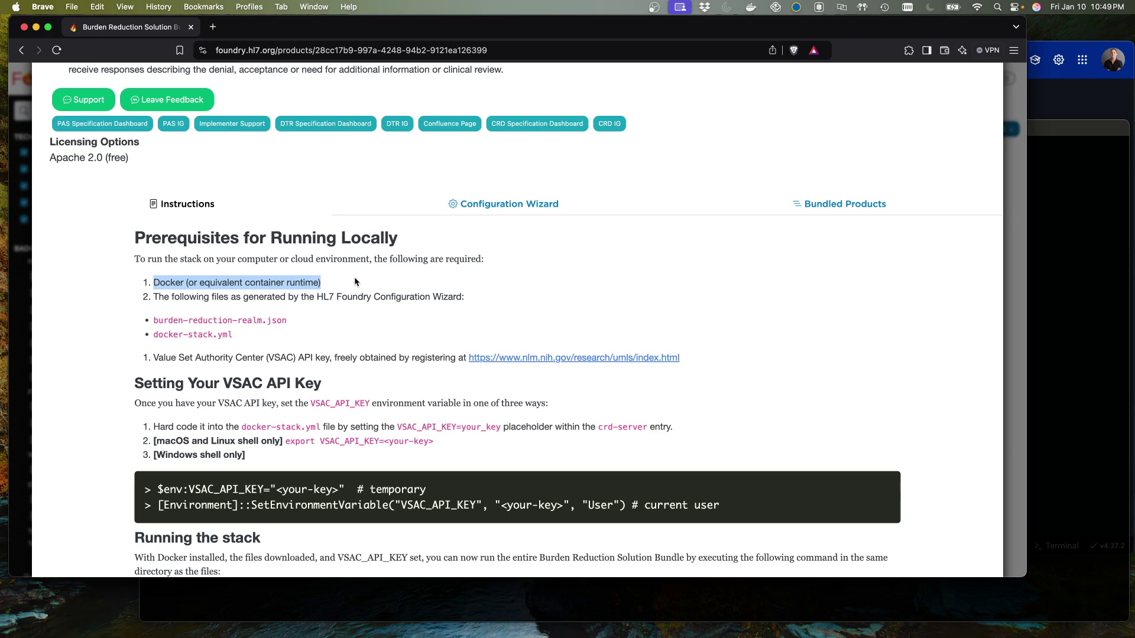
{"action": "left_click", "coordinate": [355, 278]}
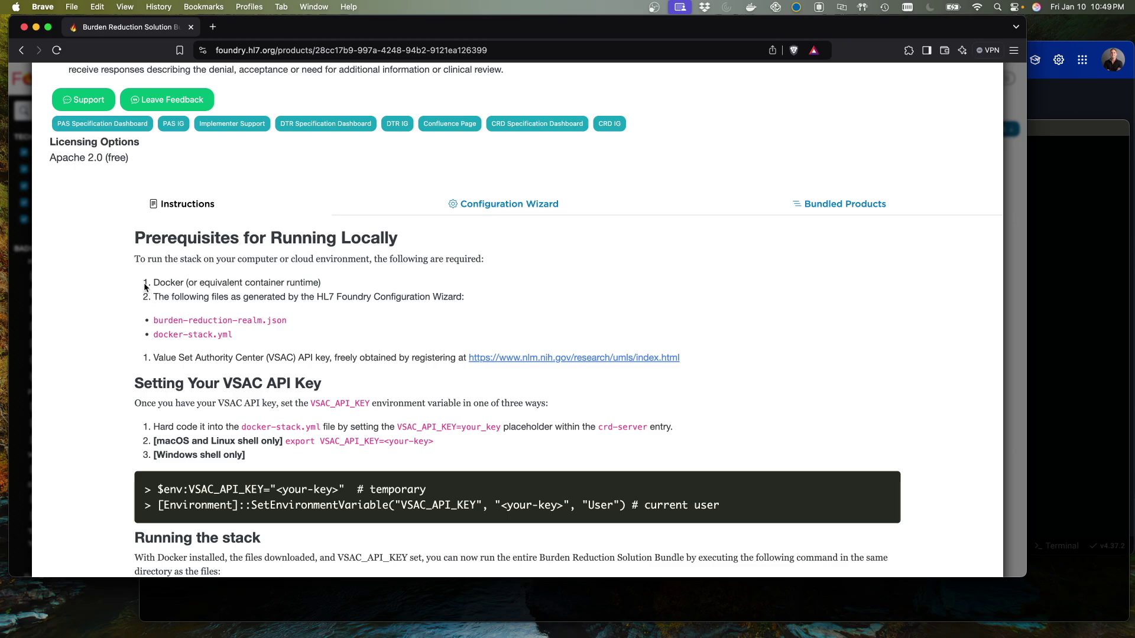
{"action": "left_click_drag", "start_coordinate": [148, 284], "coordinate": [341, 285]}
{"action": "left_click", "coordinate": [360, 310]}
{"action": "left_click_drag", "start_coordinate": [152, 320], "coordinate": [278, 324]}
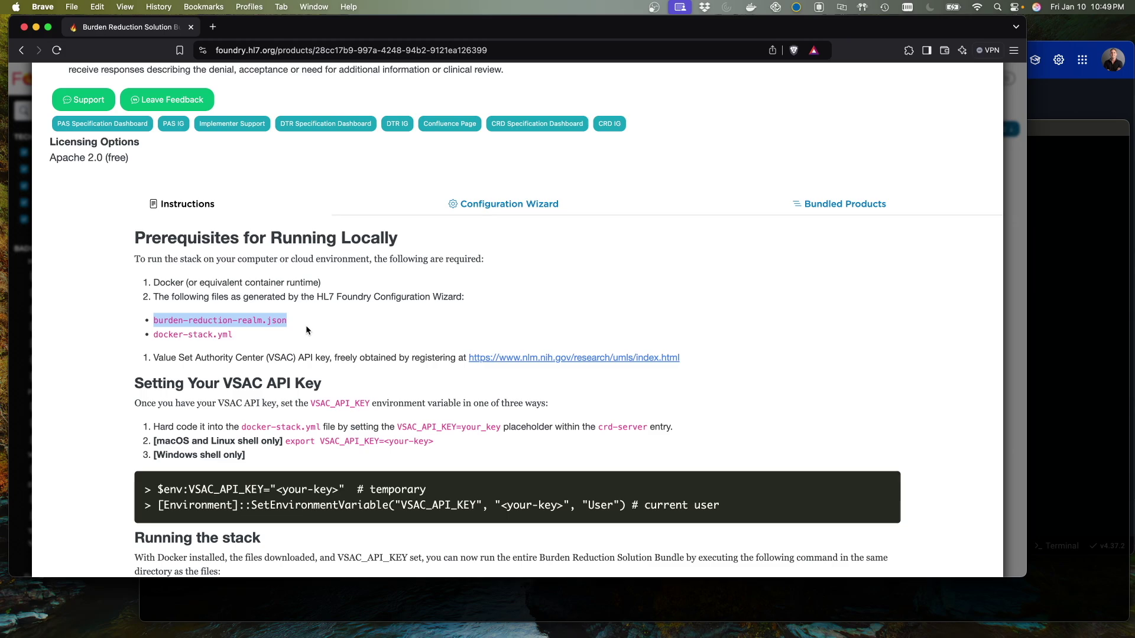
{"action": "left_click", "coordinate": [306, 325]}
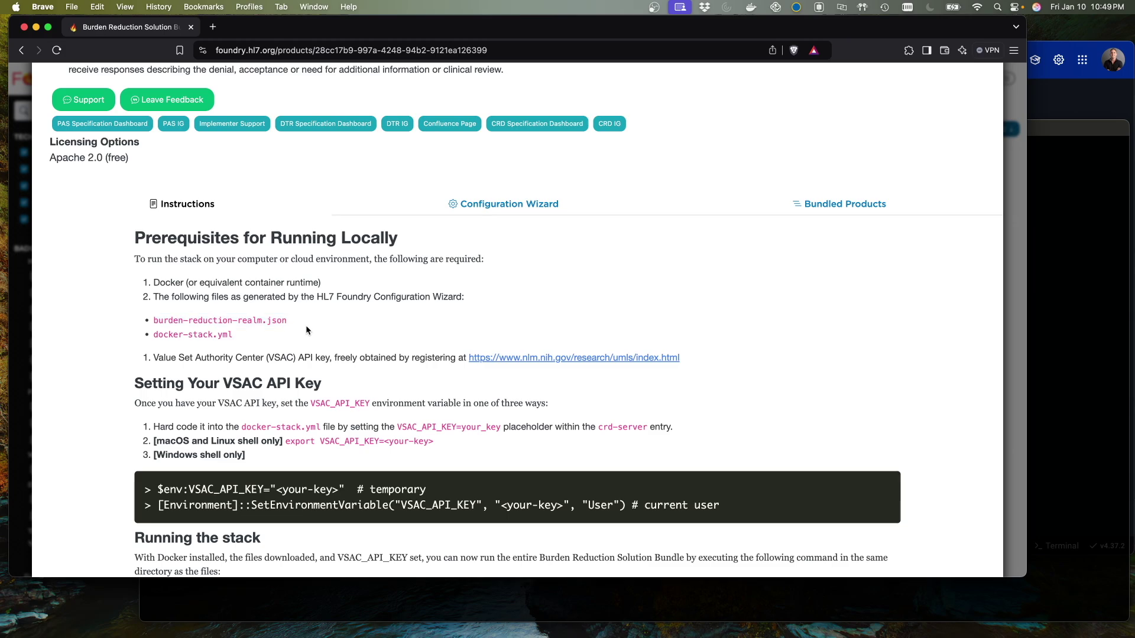
{"action": "scroll", "coordinate": [306, 325], "scroll_direction": "down", "scroll_amount": 1}
{"action": "left_click_drag", "start_coordinate": [145, 317], "coordinate": [361, 319]}
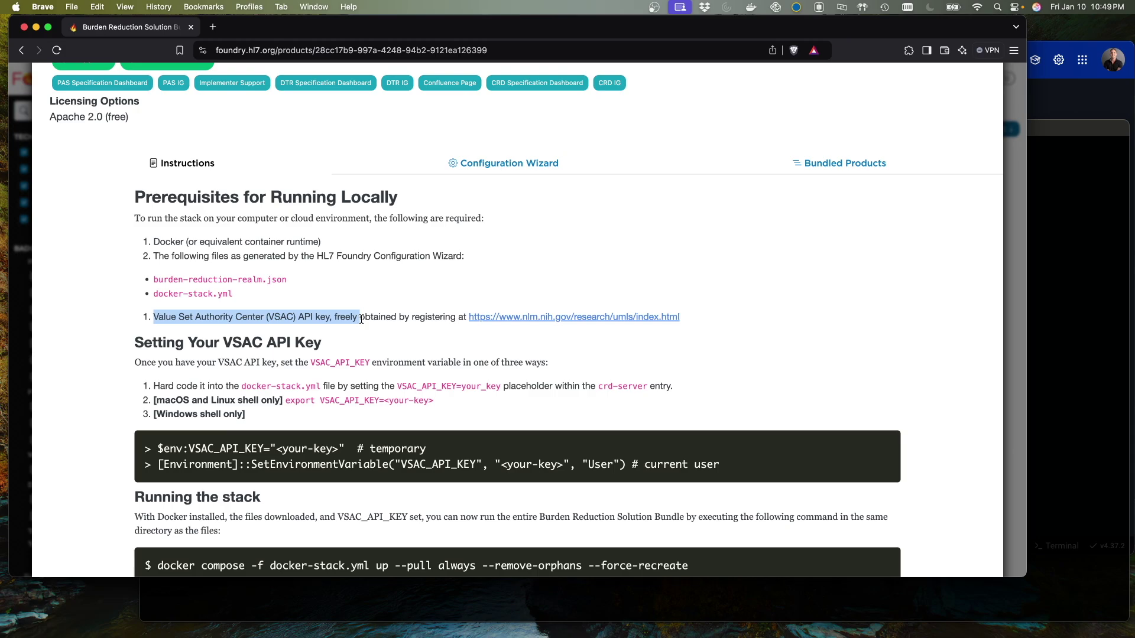
{"action": "left_click", "coordinate": [392, 320]}
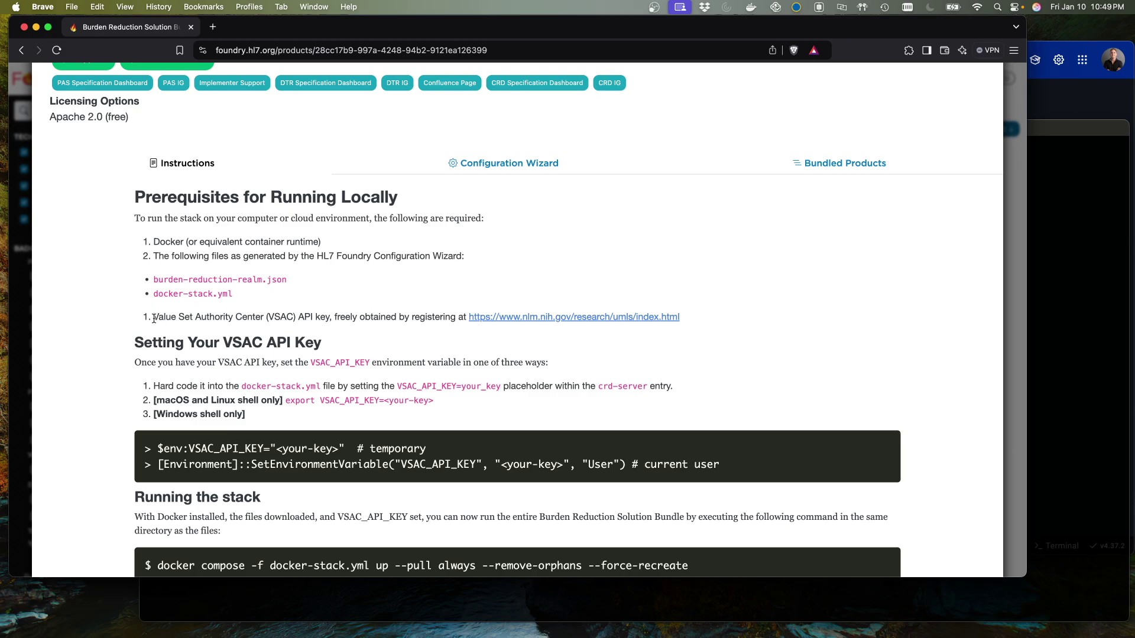
{"action": "left_click_drag", "start_coordinate": [152, 318], "coordinate": [340, 325]}
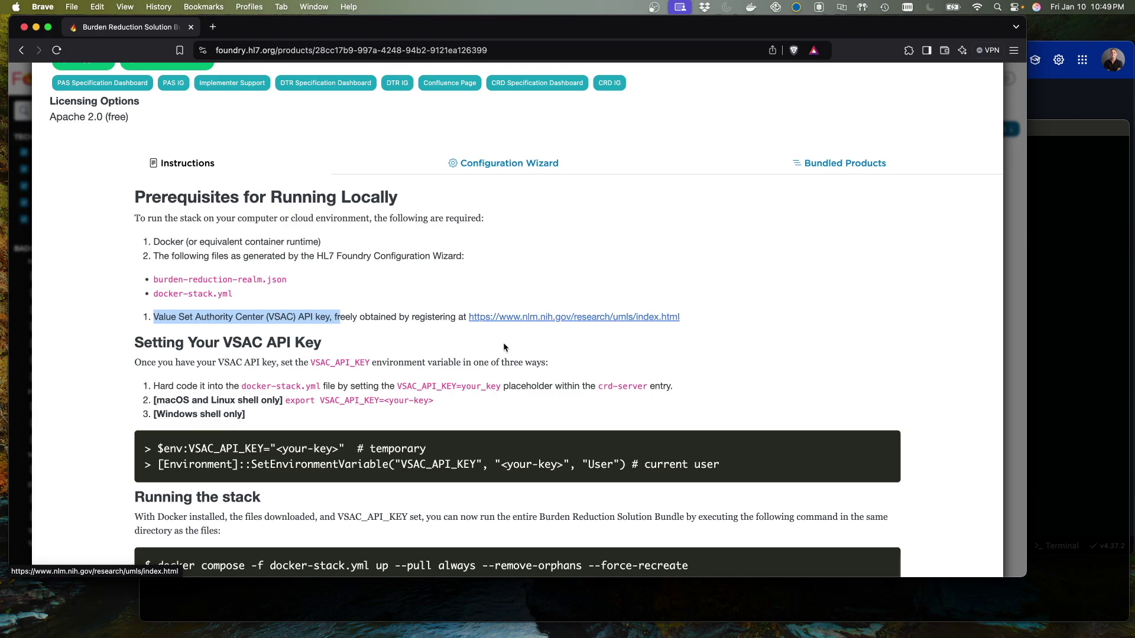
{"action": "left_click", "coordinate": [373, 324]}
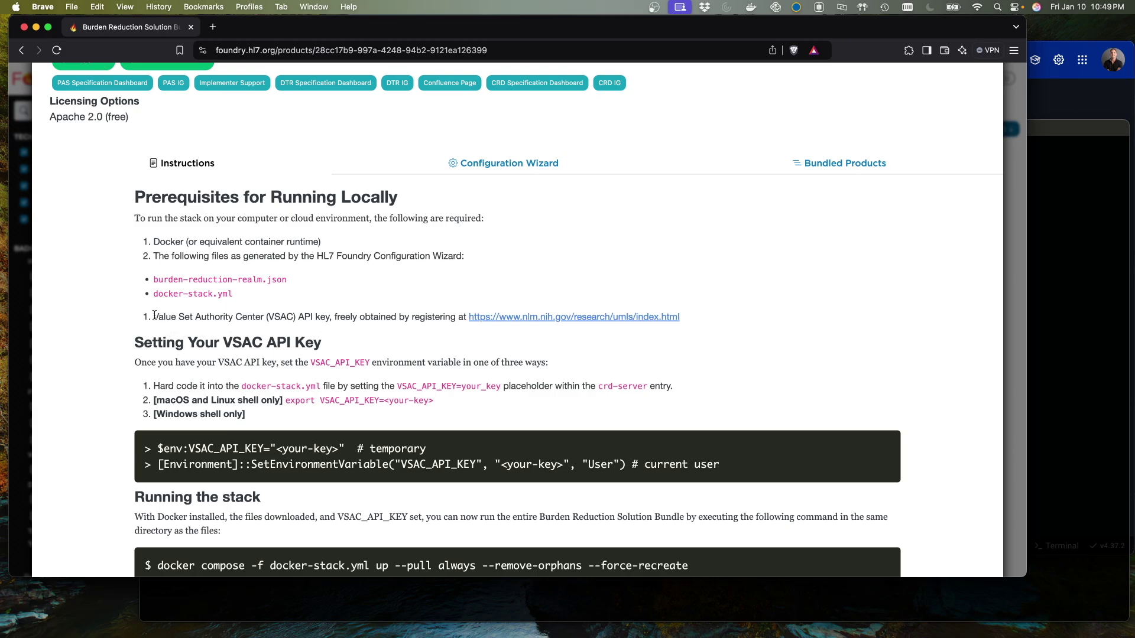
{"action": "left_click_drag", "start_coordinate": [153, 317], "coordinate": [409, 318]}
{"action": "left_click", "coordinate": [447, 347]}
{"action": "left_click_drag", "start_coordinate": [147, 318], "coordinate": [339, 319]}
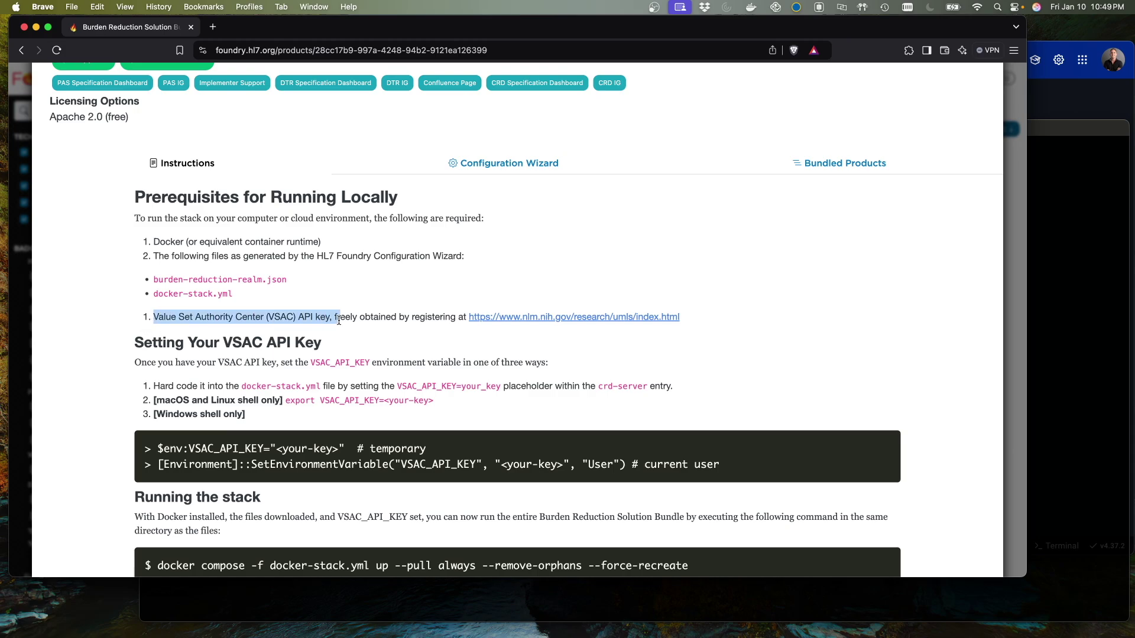
{"action": "left_click", "coordinate": [339, 320]}
{"action": "left_click_drag", "start_coordinate": [154, 243], "coordinate": [334, 245]}
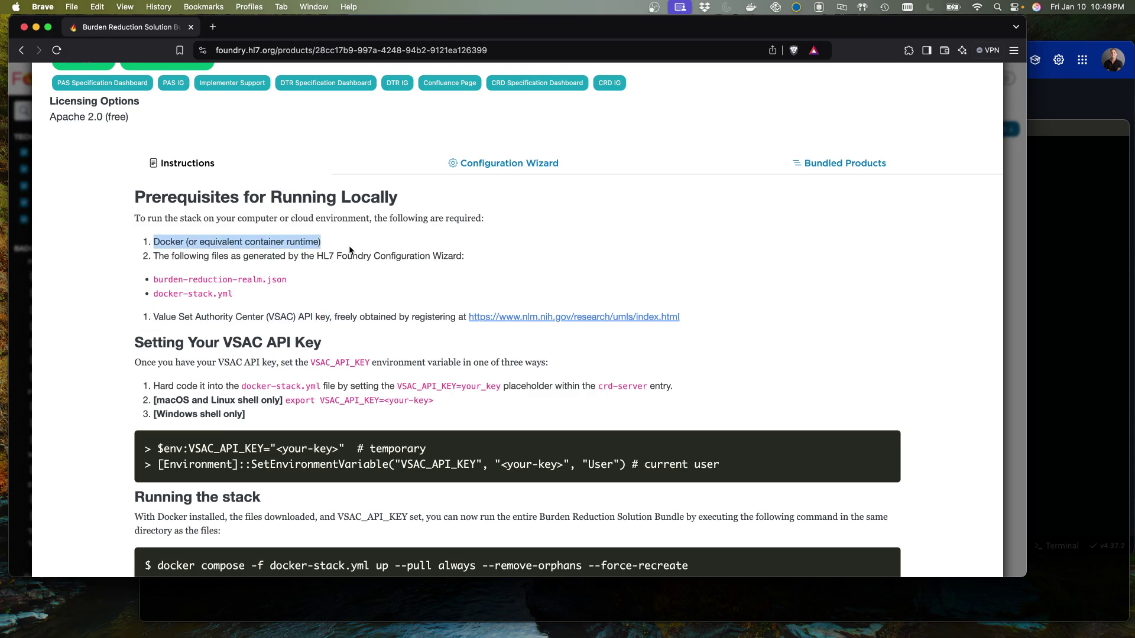
{"action": "left_click", "coordinate": [365, 283]}
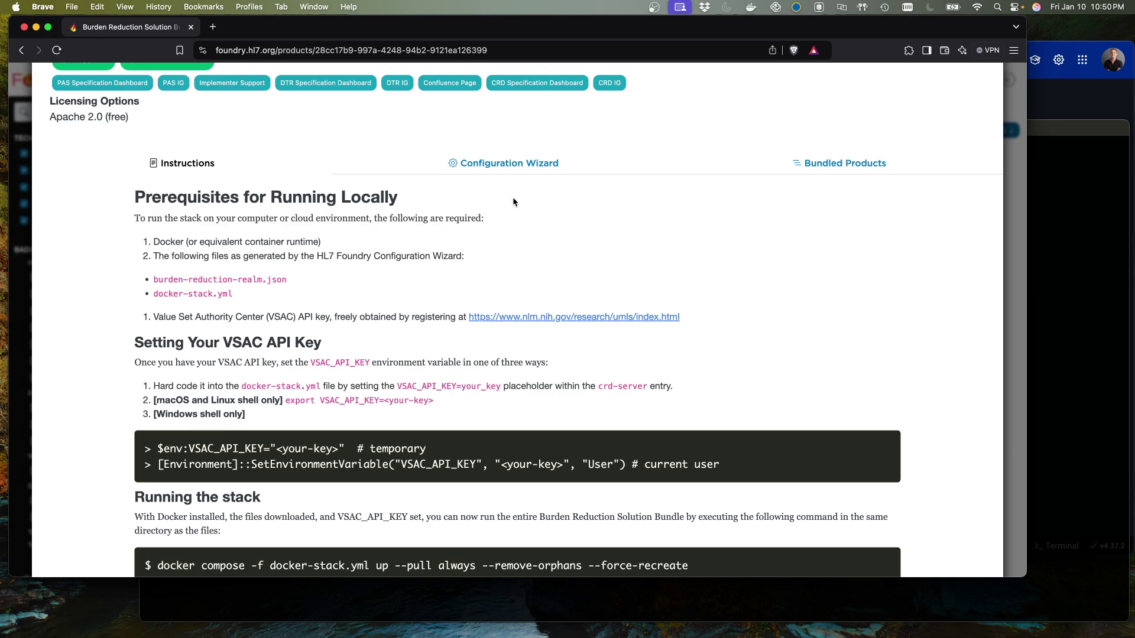
From the Configuration Wizard, download docker-stack.yml with default settings plus burden-reduction-realm.json
{"action": "left_click", "coordinate": [507, 164]}
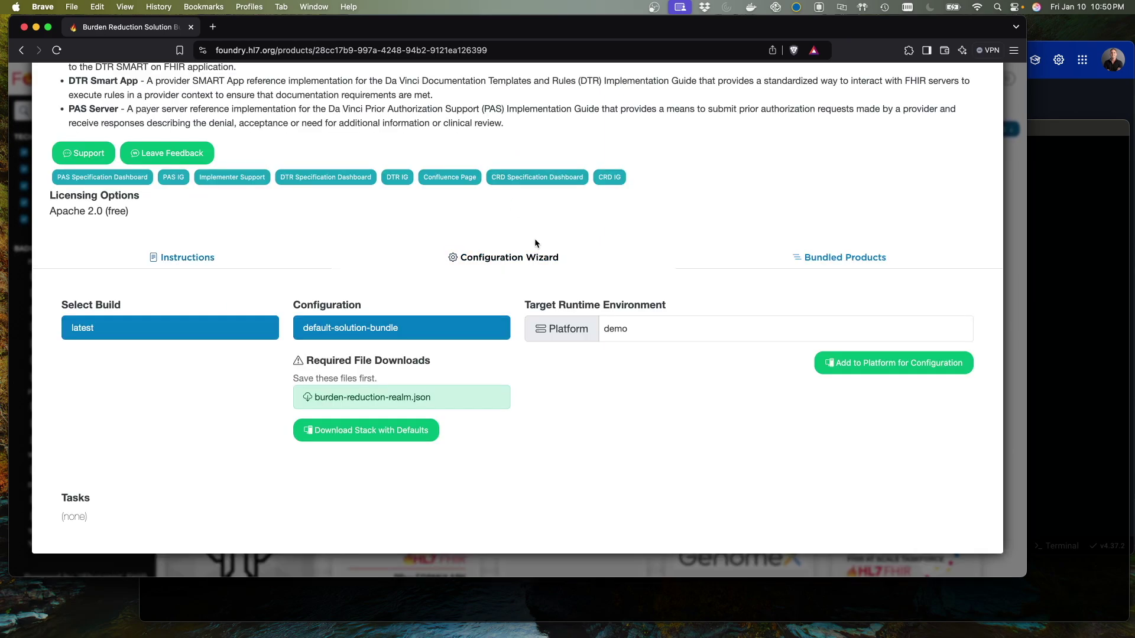
{"action": "scroll", "coordinate": [535, 243], "scroll_direction": "up", "scroll_amount": 2}
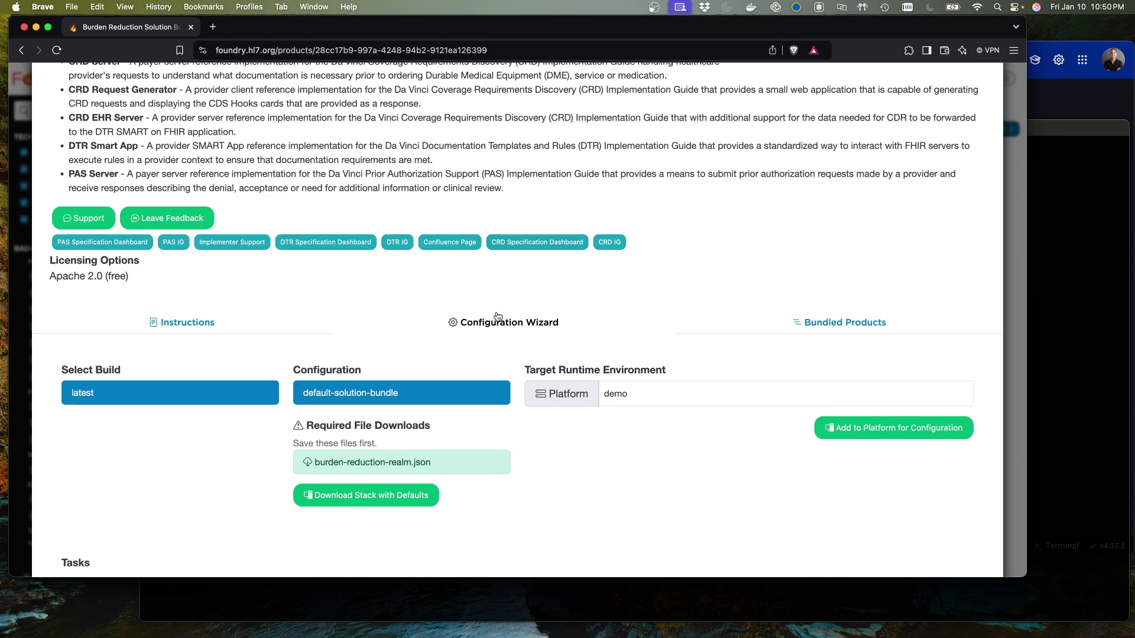
{"action": "scroll", "coordinate": [341, 264], "scroll_direction": "down", "scroll_amount": 1}
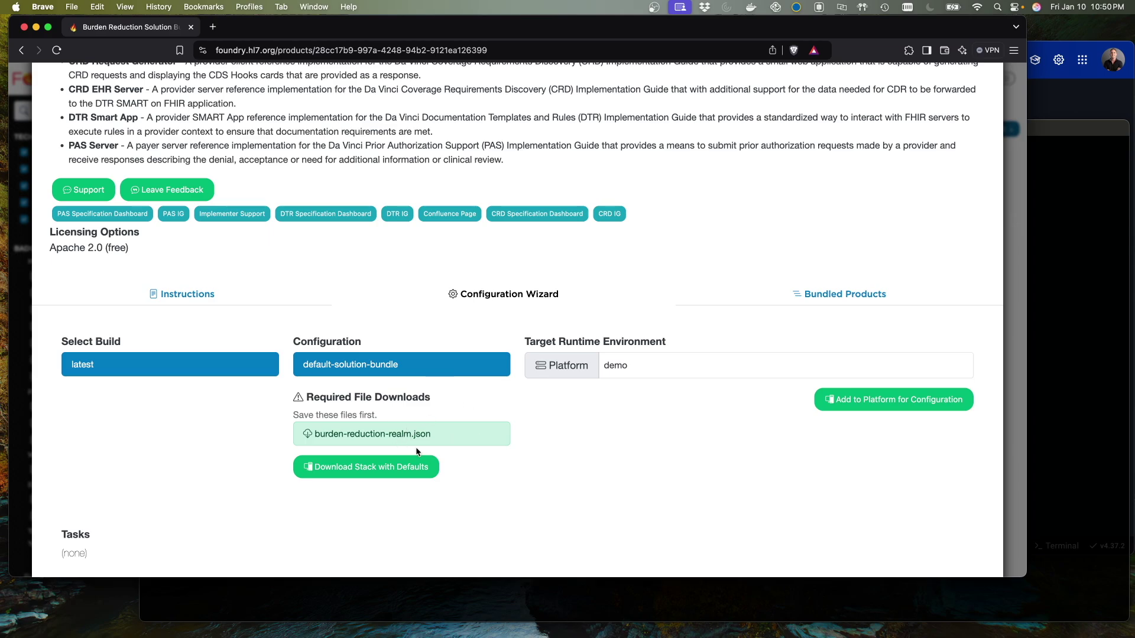
{"action": "left_click", "coordinate": [376, 468]}
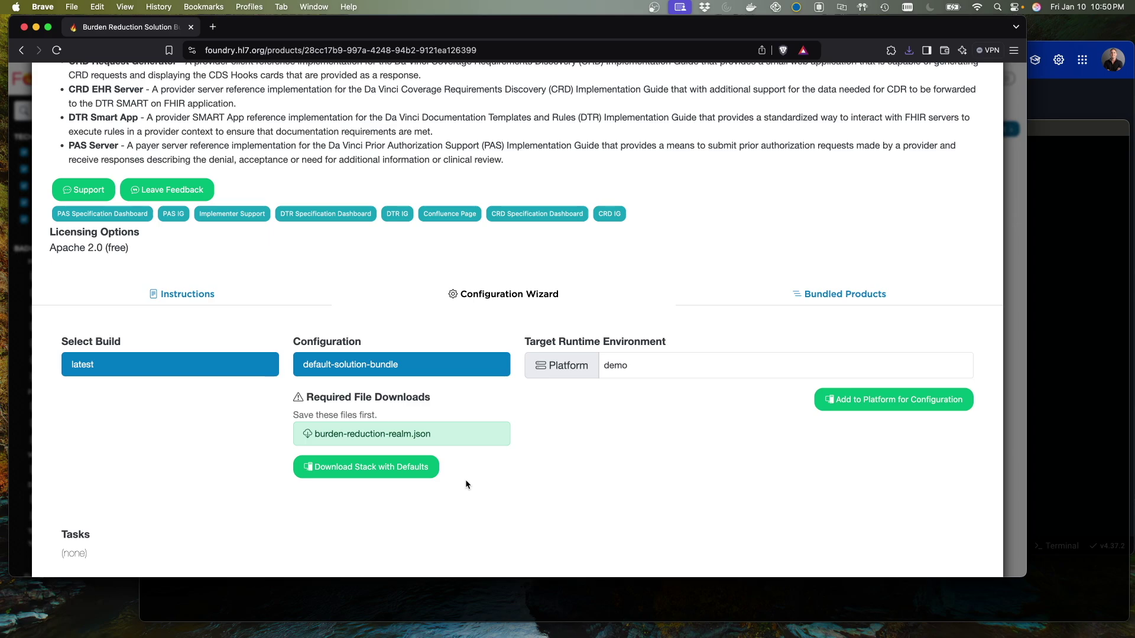
{"action": "left_click", "coordinate": [374, 435]}
Review the Instructions' VSAC_API_KEY options, including setting VSAC_API_KEY=your_key in docker-stack.yml
{"action": "left_click", "coordinate": [207, 301]}
{"action": "scroll", "coordinate": [335, 392], "scroll_direction": "down", "scroll_amount": 5}
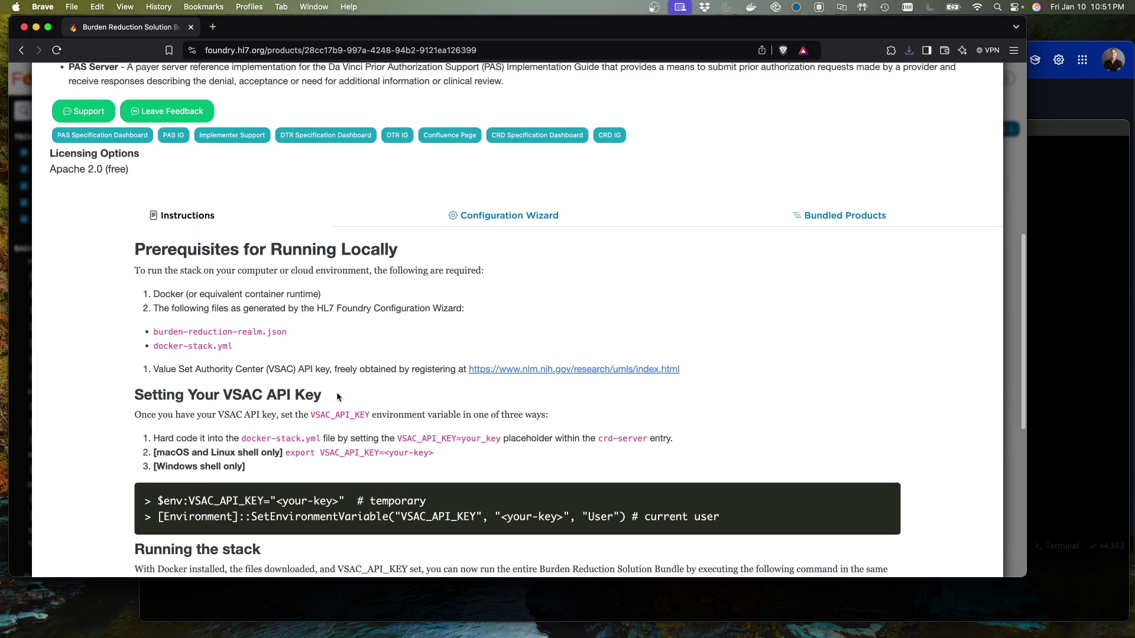
{"action": "scroll", "coordinate": [338, 397], "scroll_direction": "down", "scroll_amount": 3}
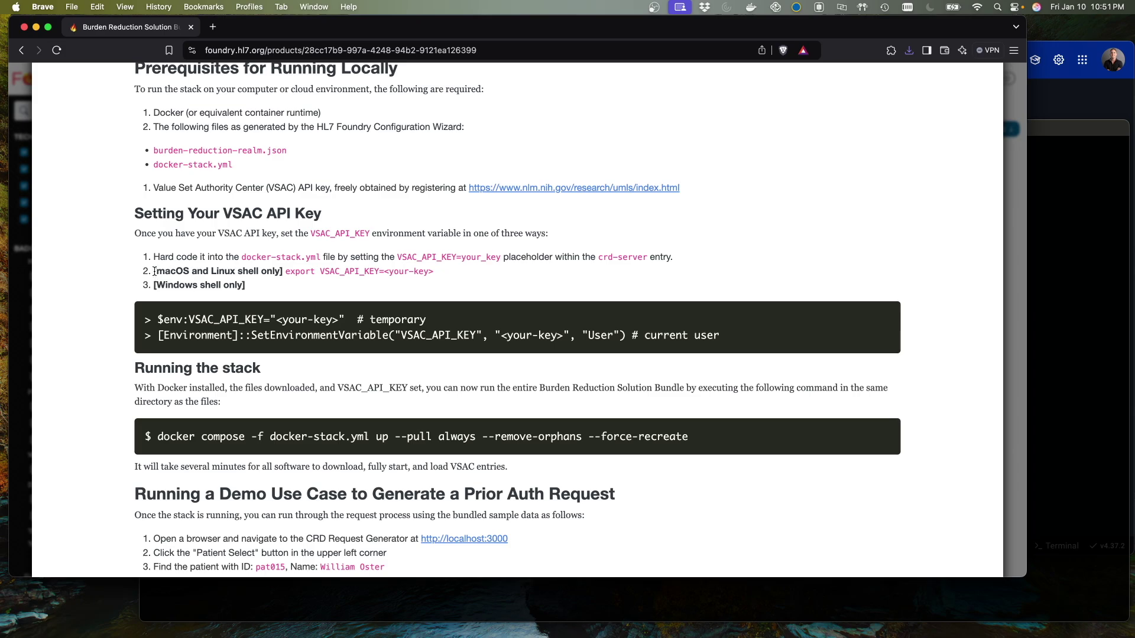
{"action": "left_click_drag", "start_coordinate": [154, 271], "coordinate": [409, 271]}
{"action": "left_click", "coordinate": [336, 273]}
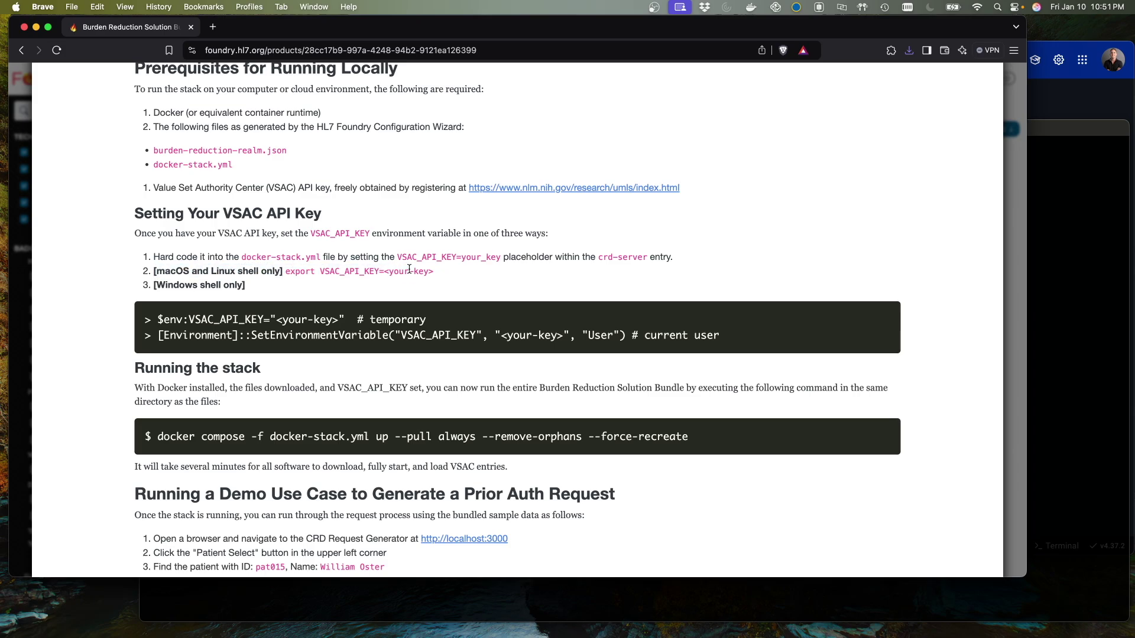
{"action": "double_click", "coordinate": [337, 273]}
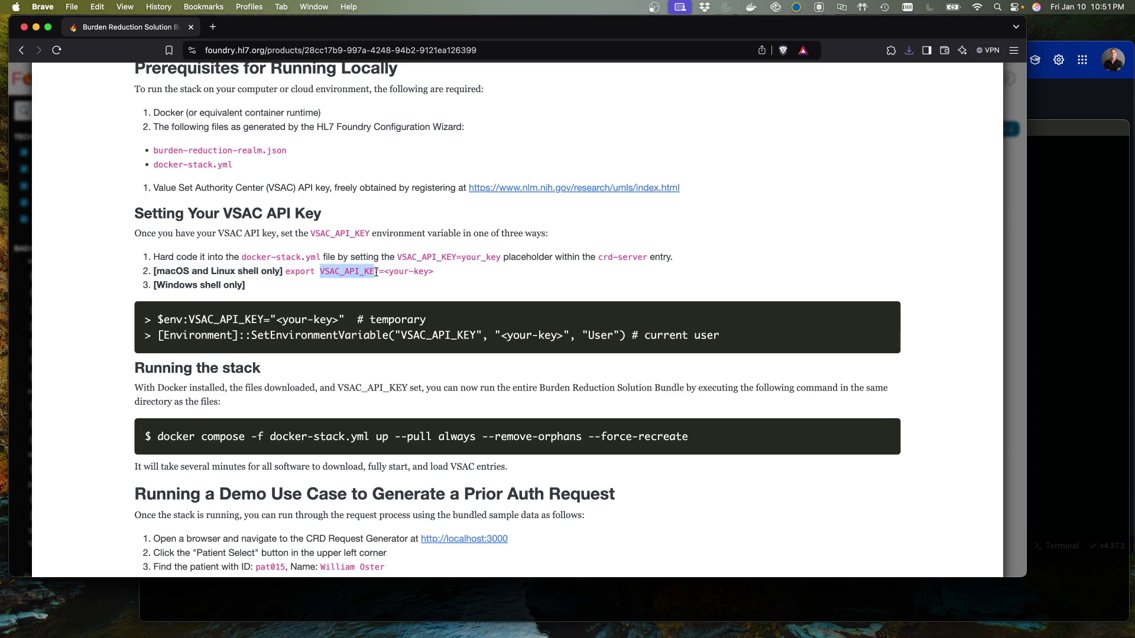
{"action": "left_click", "coordinate": [431, 295]}
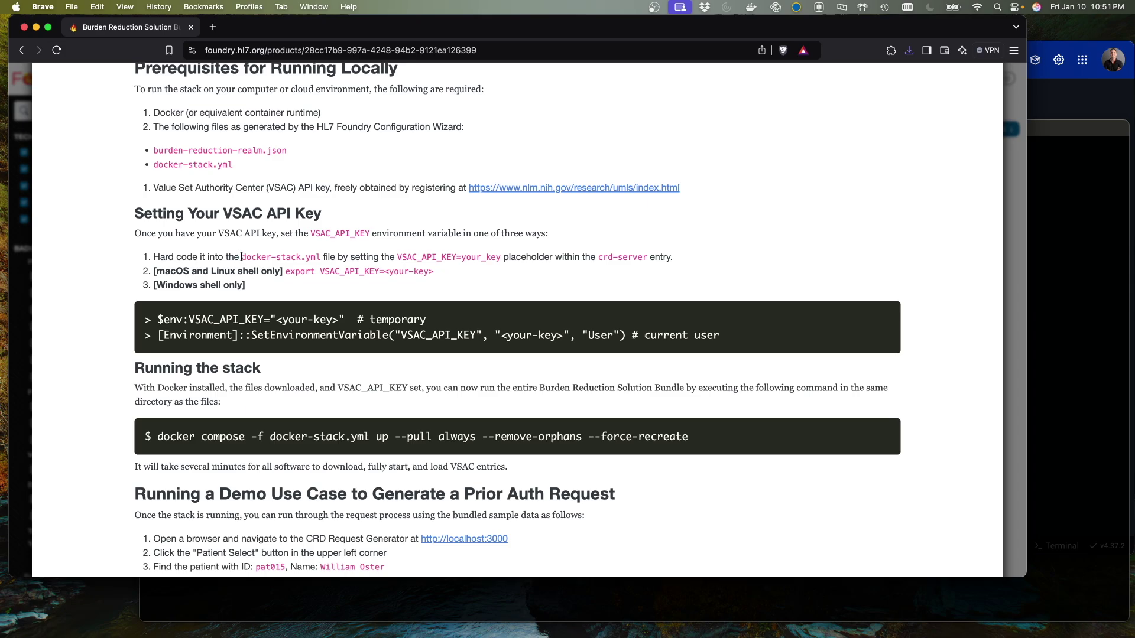
{"action": "left_click_drag", "start_coordinate": [241, 256], "coordinate": [319, 256]}
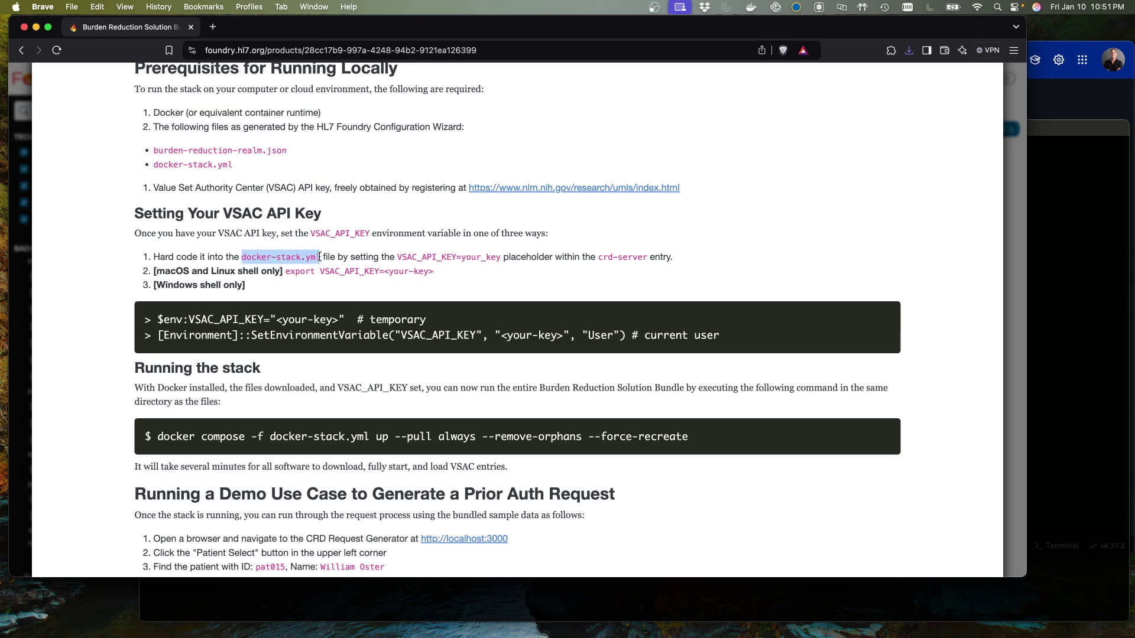
{"action": "left_click_drag", "start_coordinate": [397, 257], "coordinate": [500, 259]}
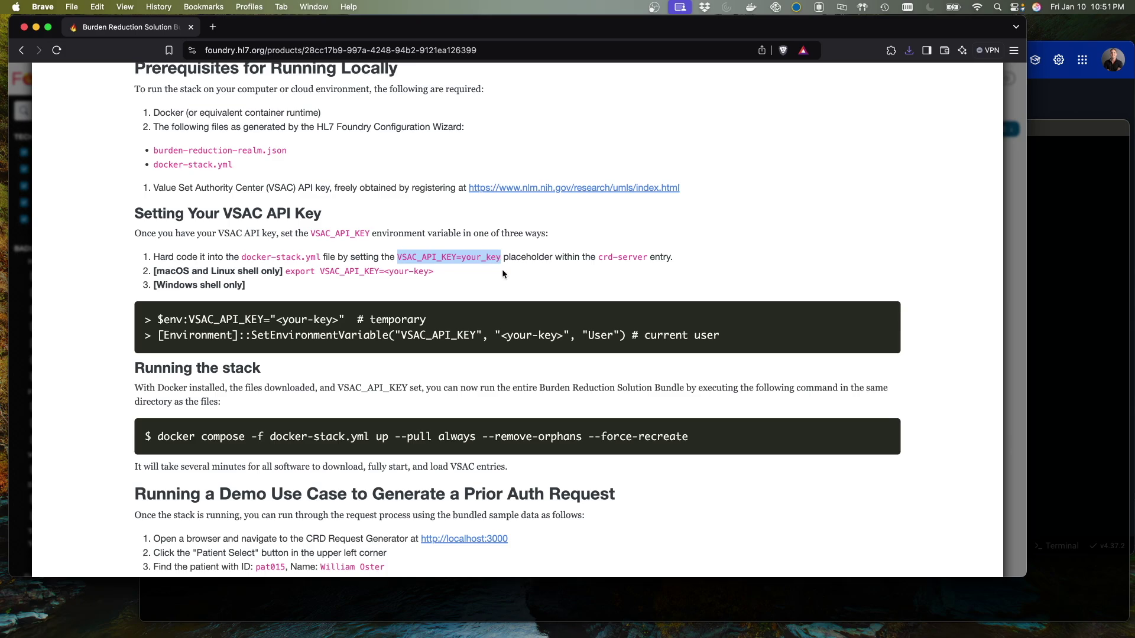
{"action": "left_click", "coordinate": [502, 268]}
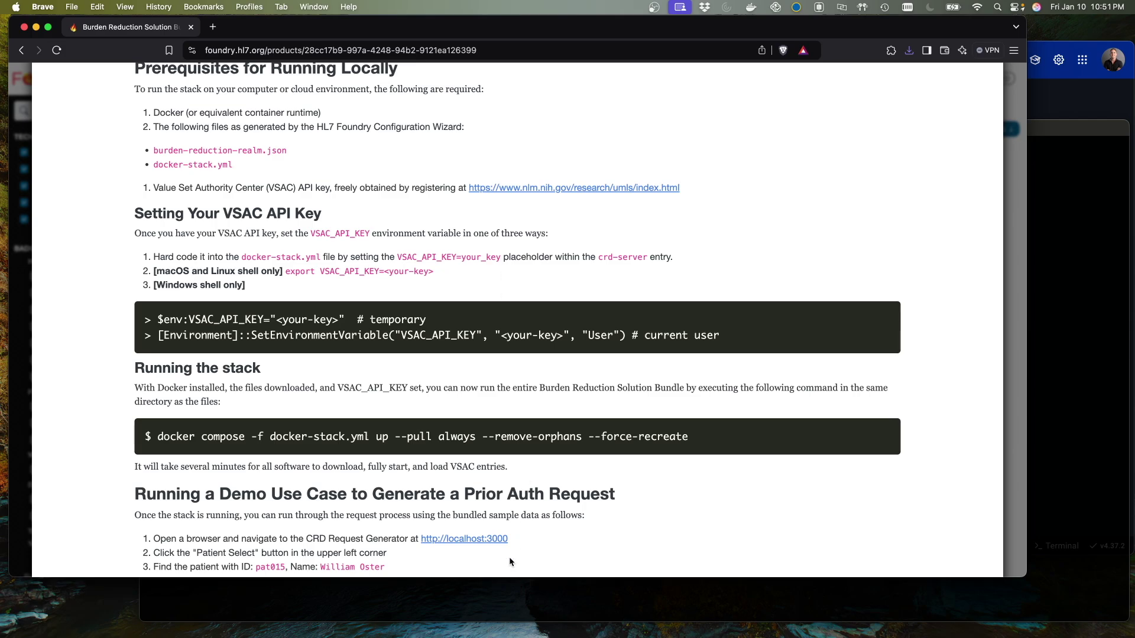
In Terminal, run docker compose -f docker-stack.yml up --pull always --remove-orphans --force-recreate
{"action": "left_click", "coordinate": [1054, 481]}
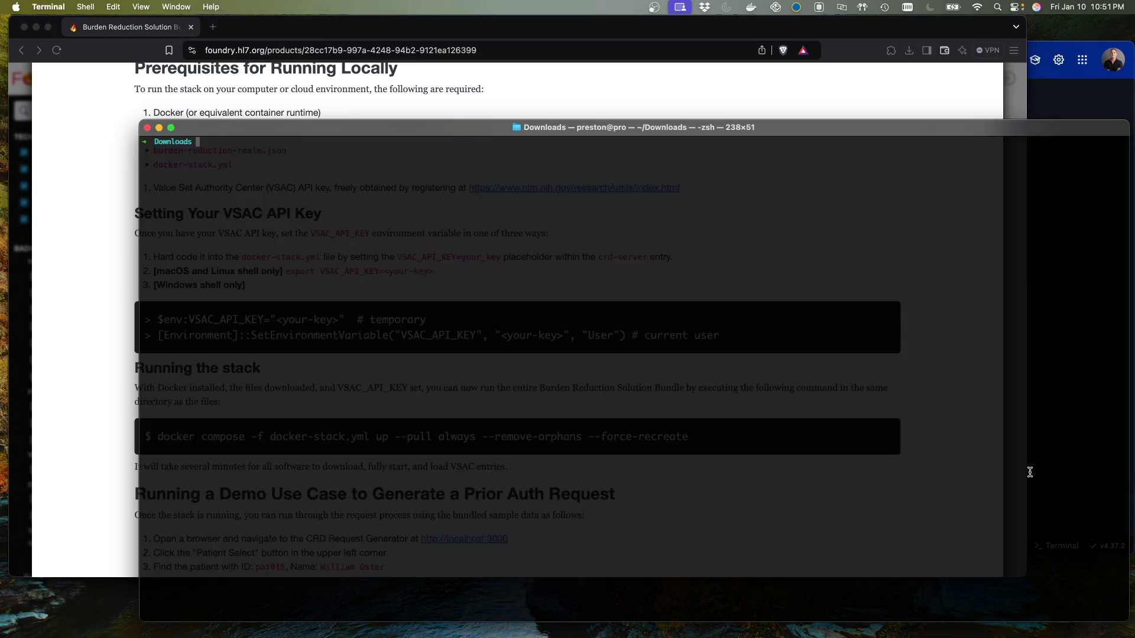
{"action": "type", "text": "OA"}
{"action": "key", "text": "BackSpace"}
{"action": "key", "text": "BackSpace"}
{"action": "type", "text": "docker compose -f docker-stack.yml up --pull always --remove-orphans --force-recreate"}
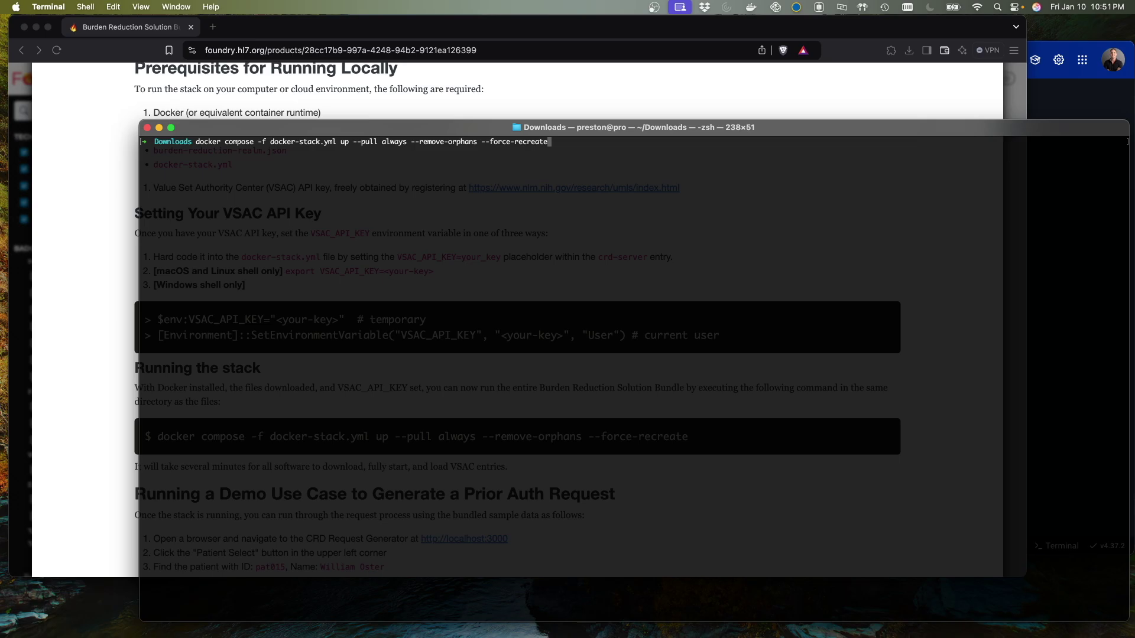
{"action": "key", "text": "Return"}
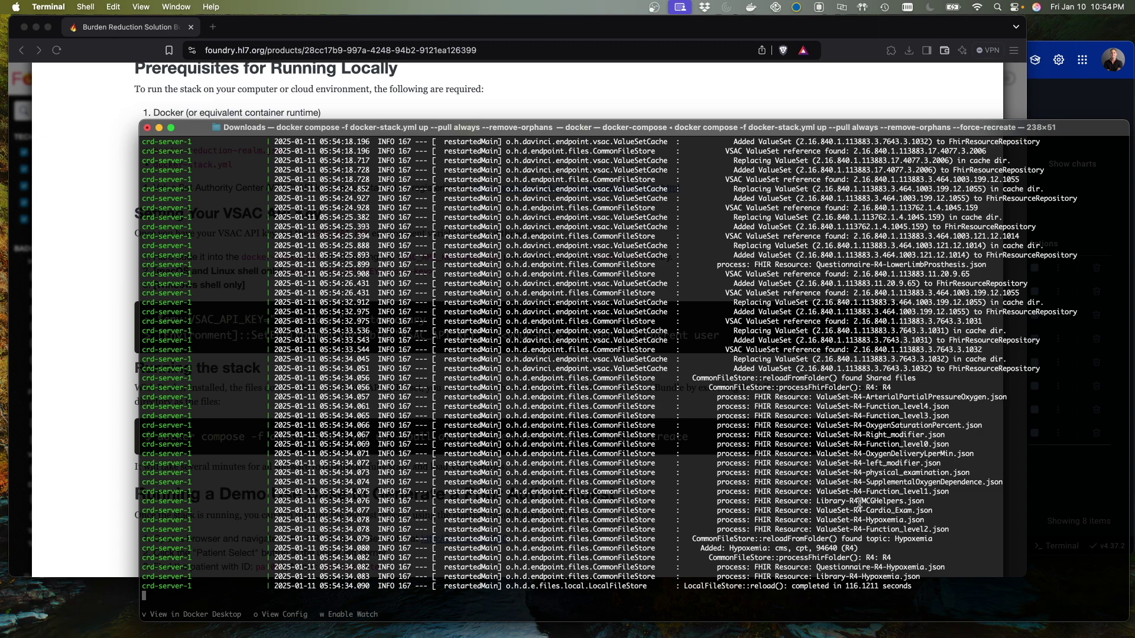
{"action": "left_click", "coordinate": [80, 317]}
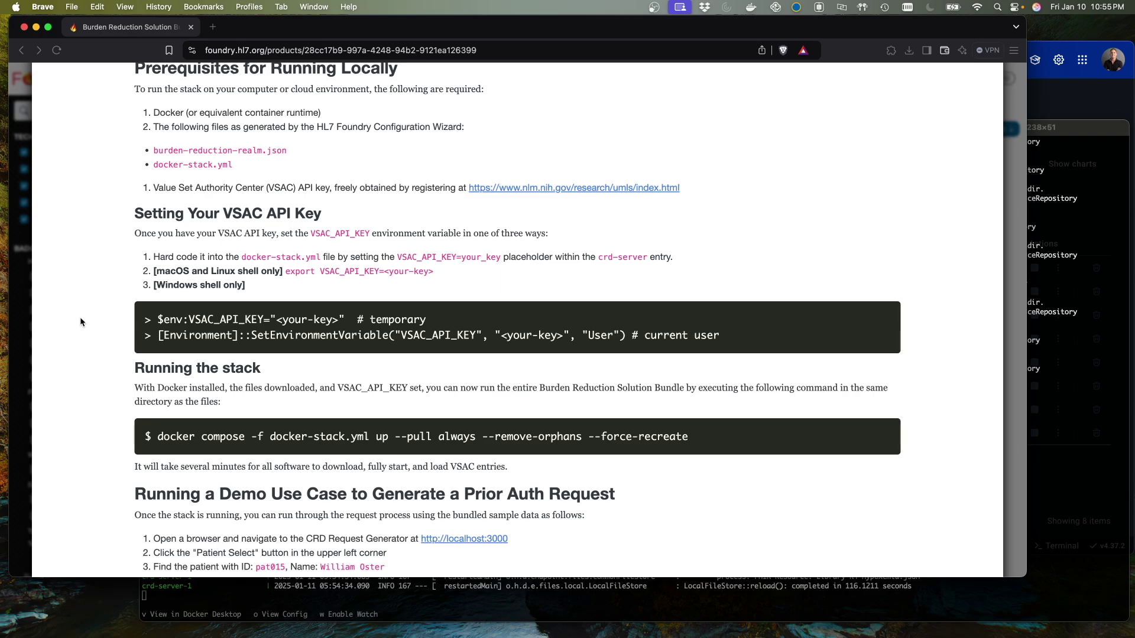
{"action": "scroll", "coordinate": [373, 395], "scroll_direction": "down", "scroll_amount": 5}
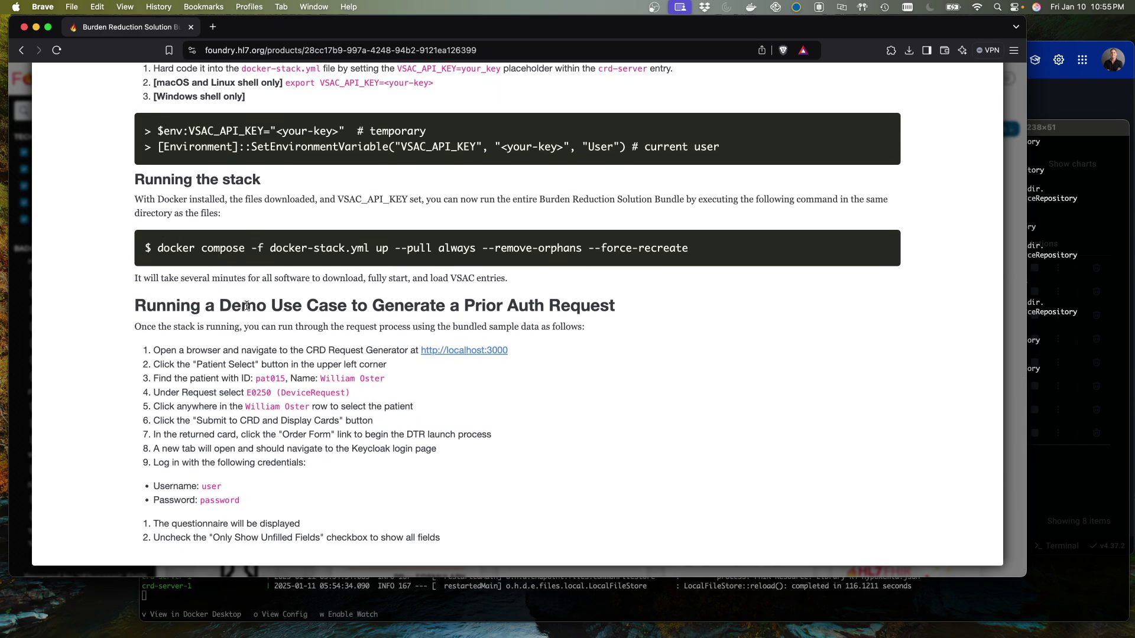
{"action": "scroll", "coordinate": [369, 345], "scroll_direction": "down", "scroll_amount": 1}
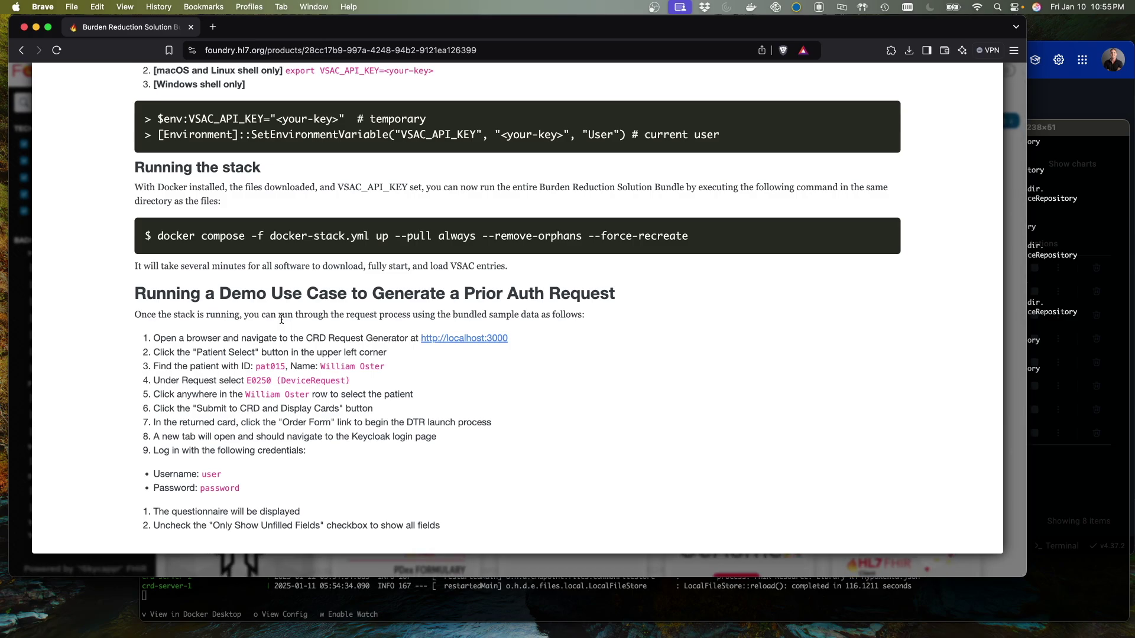
{"action": "left_click_drag", "start_coordinate": [167, 339], "coordinate": [356, 330]}
{"action": "left_click", "coordinate": [437, 381]}
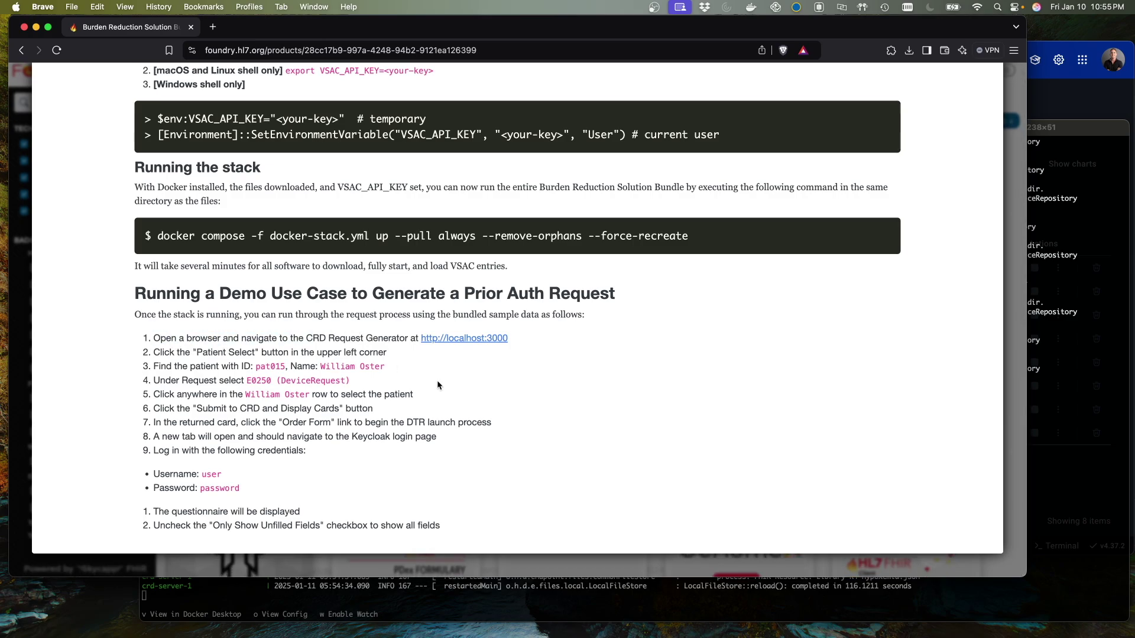
{"action": "left_click", "coordinate": [443, 340], "text": "super"}
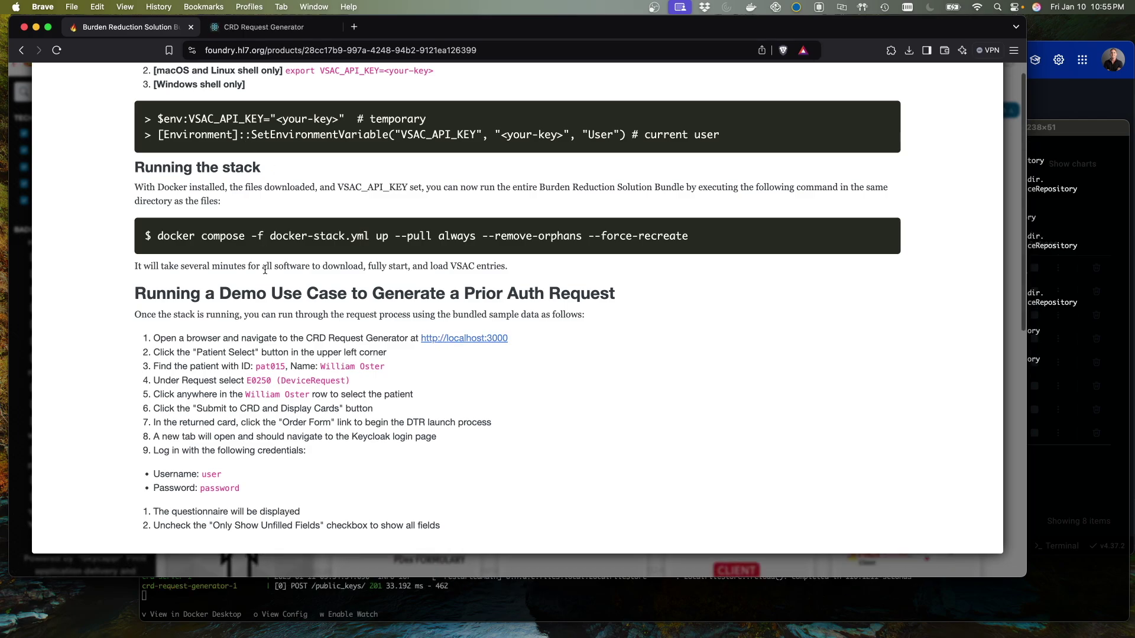
{"action": "left_click_drag", "start_coordinate": [148, 340], "coordinate": [459, 528]}
{"action": "left_click", "coordinate": [465, 528]}
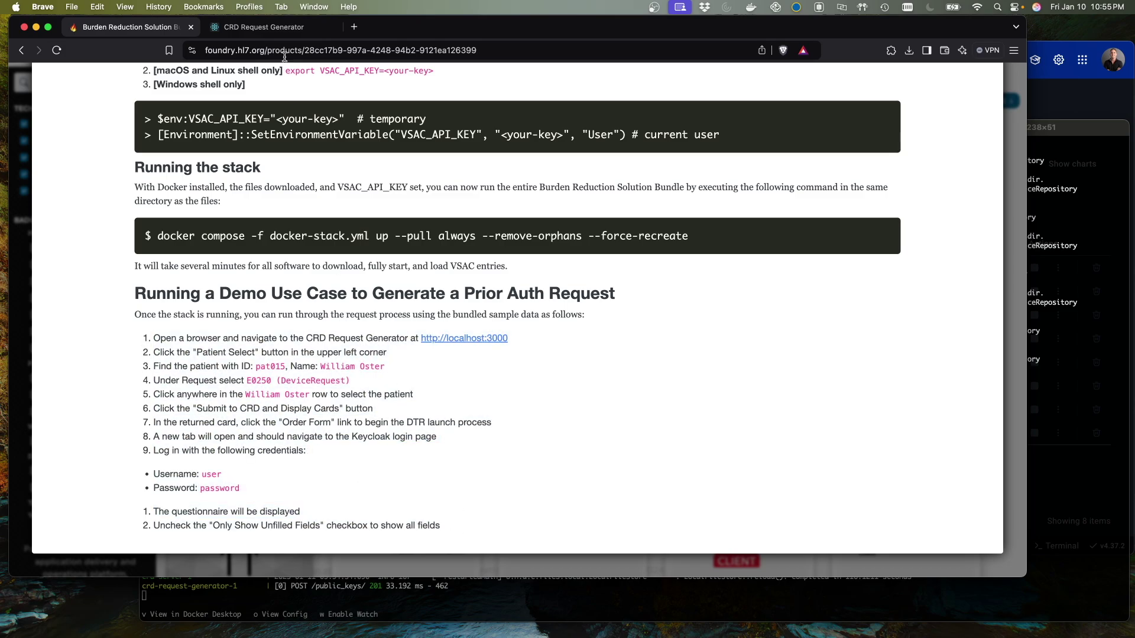
On the CRD Request Generator tab, show the DevTools network view, enlarge the window, and open Patient Select
{"action": "left_click", "coordinate": [285, 28]}
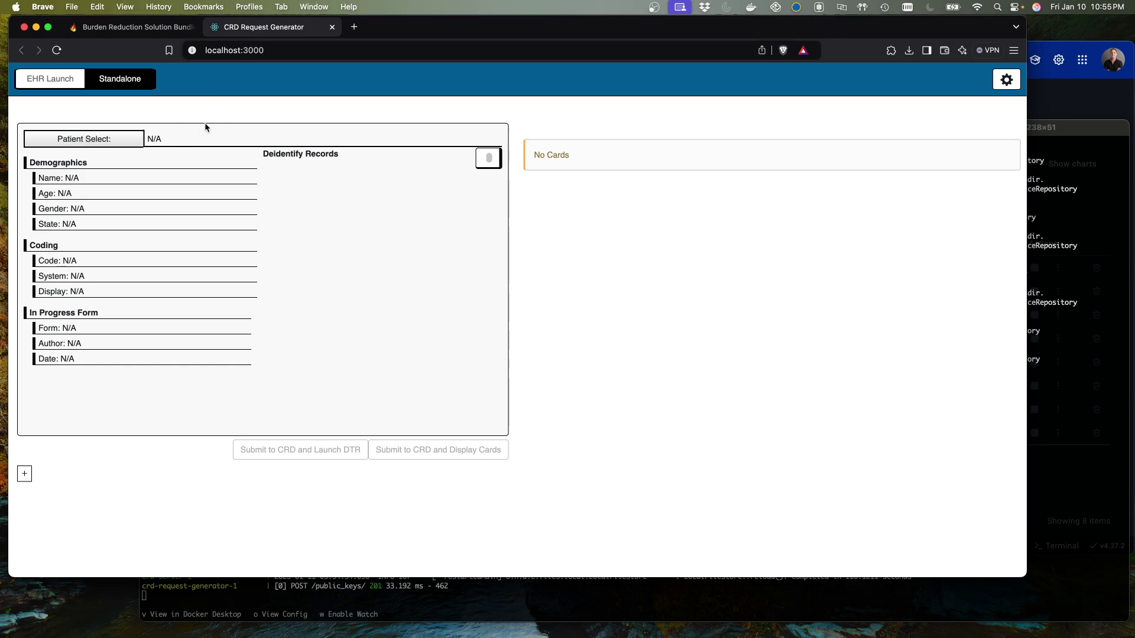
{"action": "key", "text": "super+alt+i"}
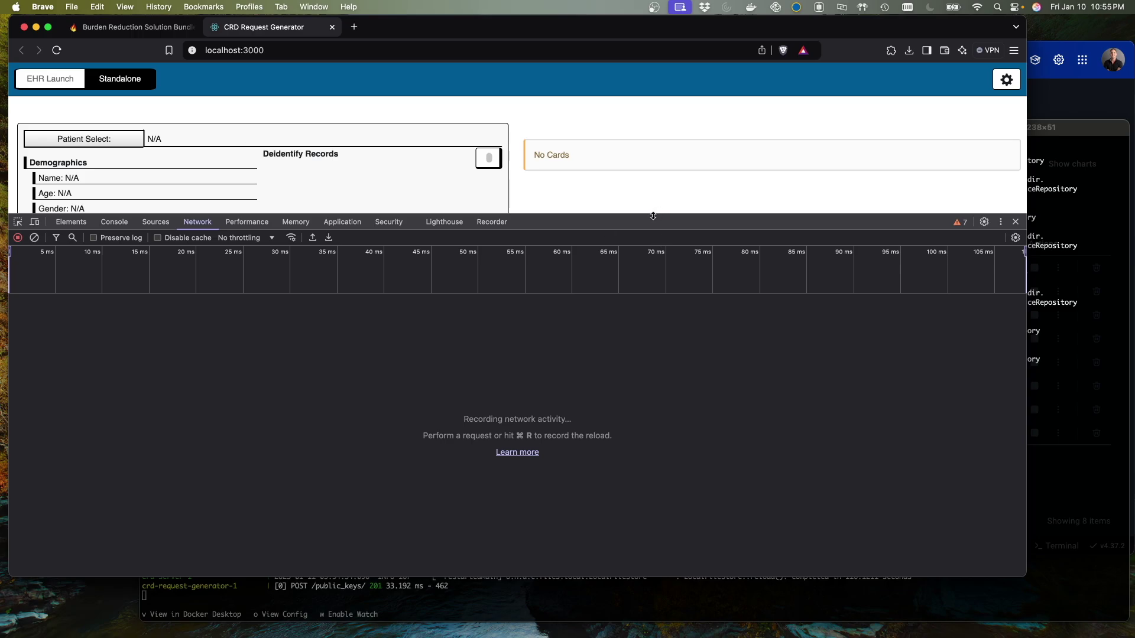
{"action": "left_click_drag", "start_coordinate": [653, 216], "coordinate": [653, 380]}
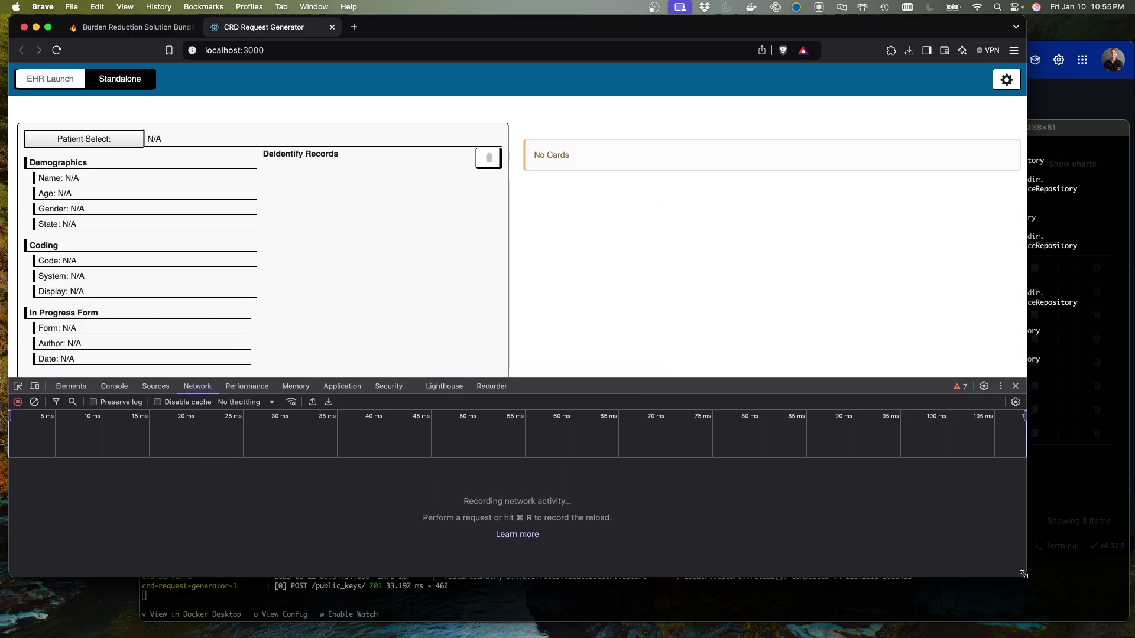
{"action": "left_click_drag", "start_coordinate": [1023, 574], "coordinate": [1042, 624]}
{"action": "left_click_drag", "start_coordinate": [1020, 627], "coordinate": [1021, 627]}
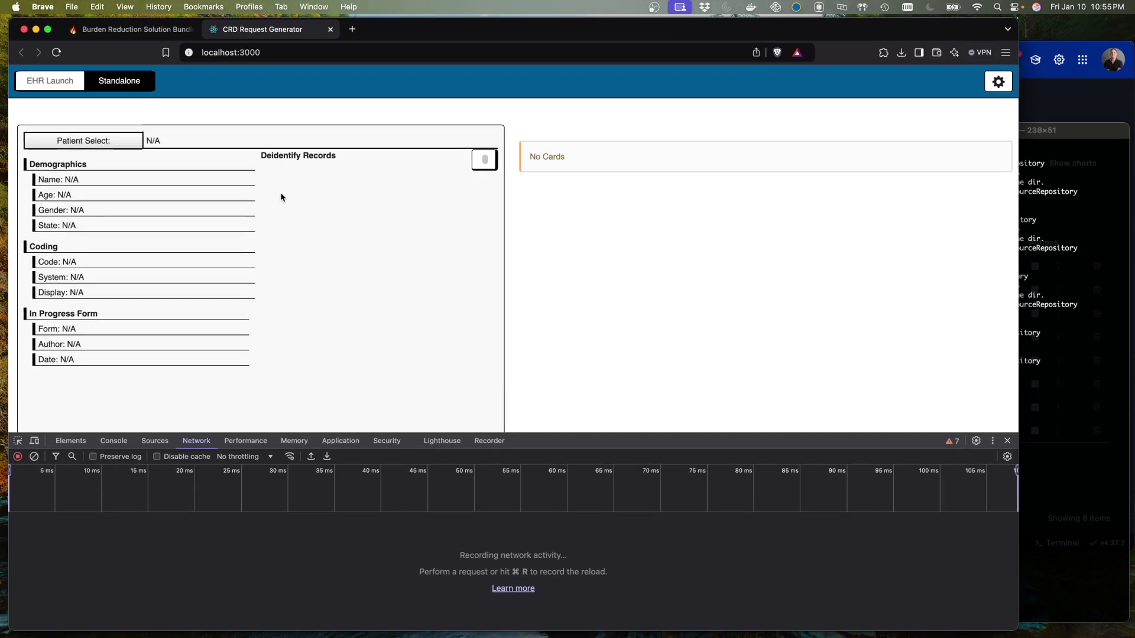
{"action": "left_click", "coordinate": [47, 140]}
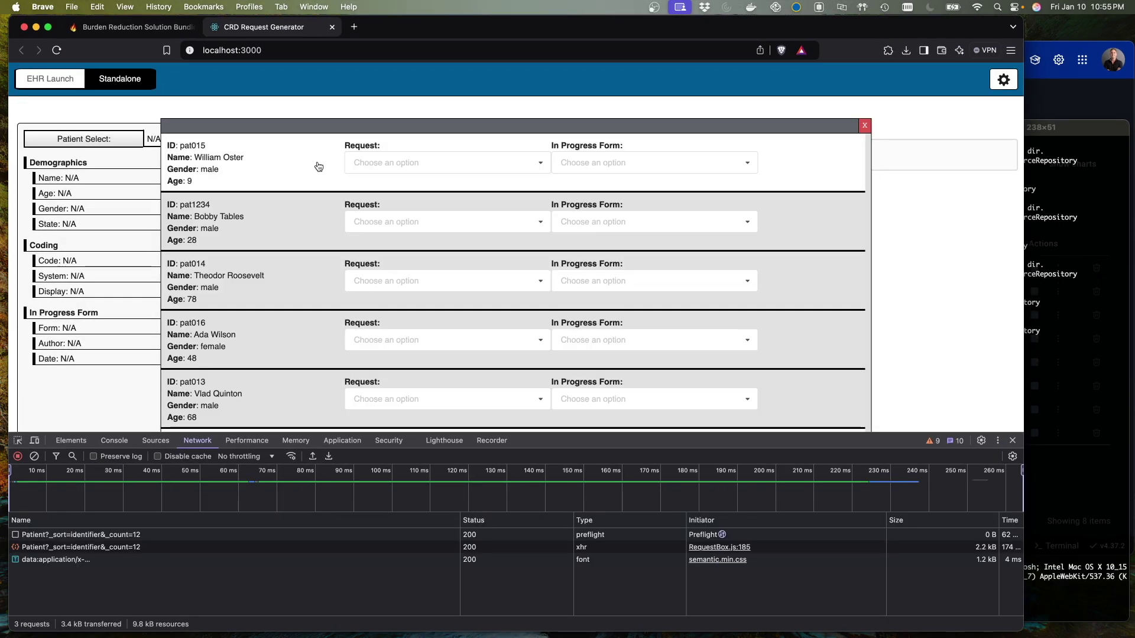
Load patient pat015 with the E0250 hospital bed device request
{"action": "left_click", "coordinate": [209, 149]}
{"action": "left_click", "coordinate": [120, 140]}
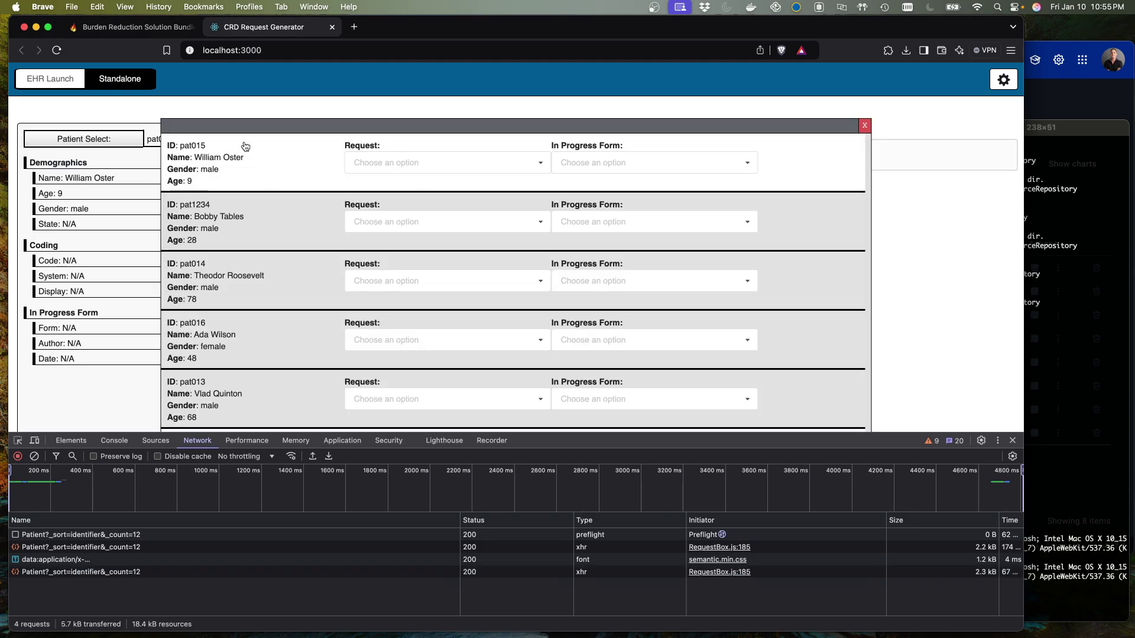
{"action": "left_click", "coordinate": [404, 162]}
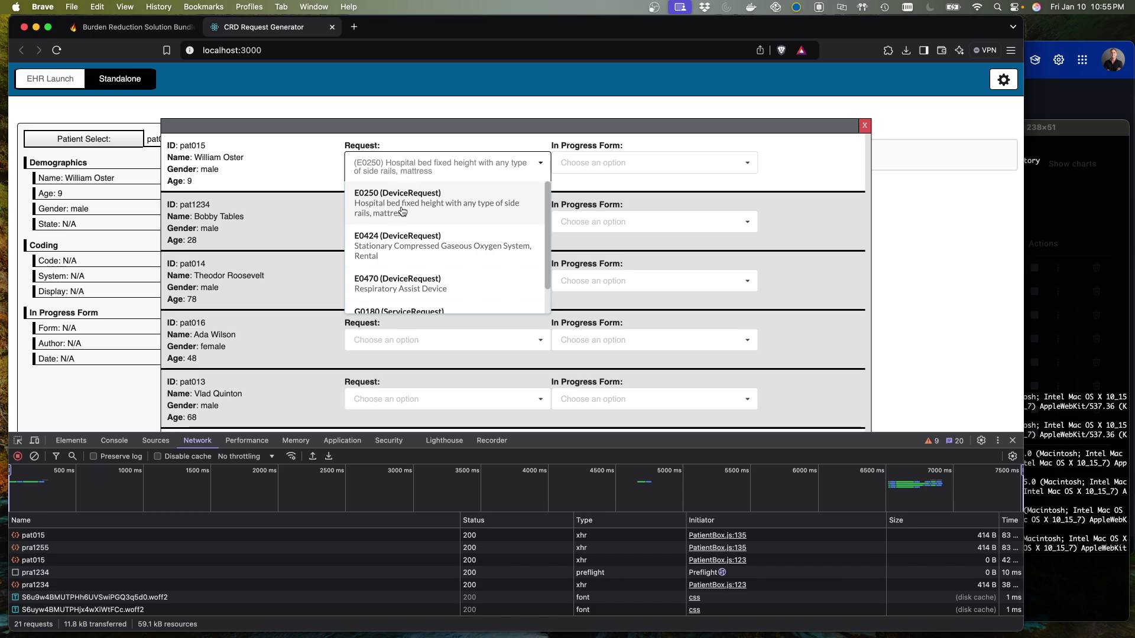
{"action": "left_click", "coordinate": [401, 211]}
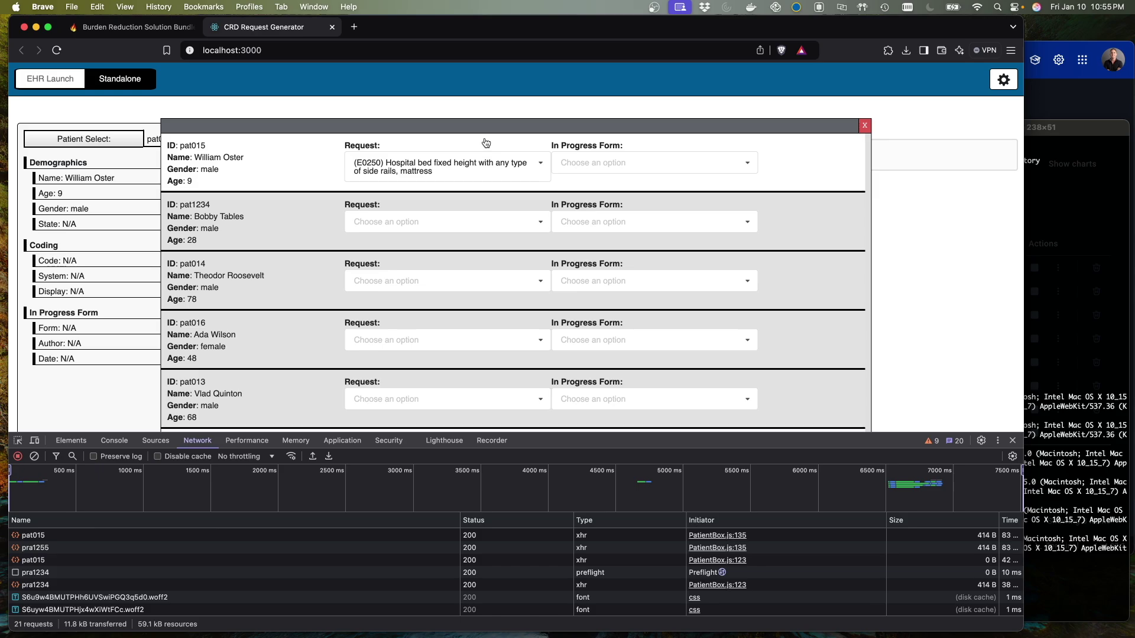
{"action": "left_click", "coordinate": [294, 159]}
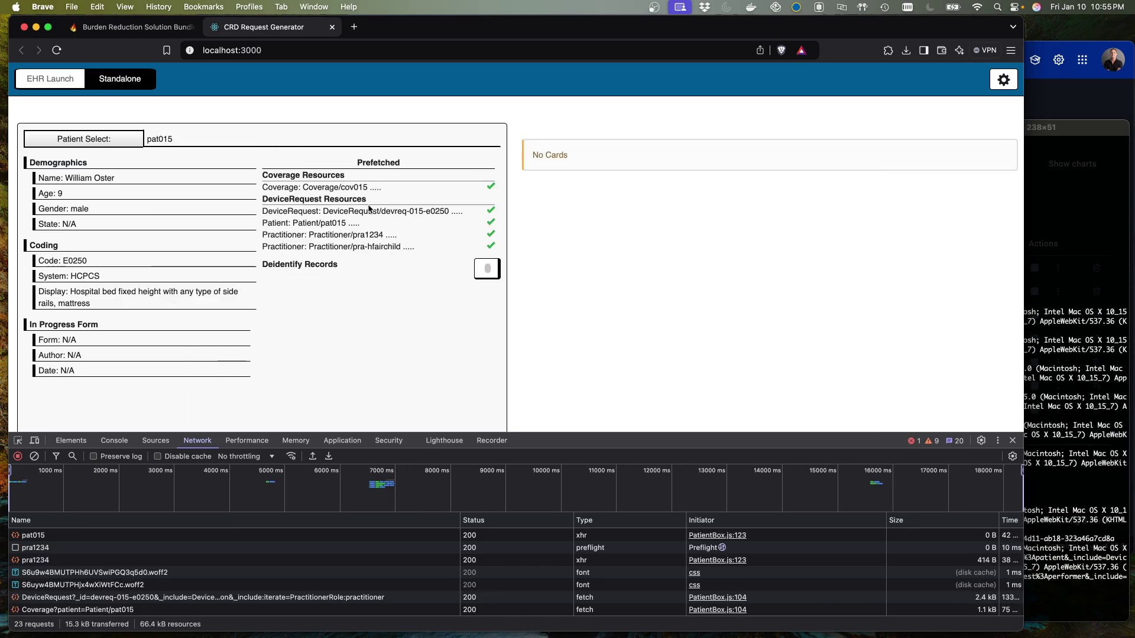
{"action": "scroll", "coordinate": [670, 328], "scroll_direction": "down", "scroll_amount": 2}
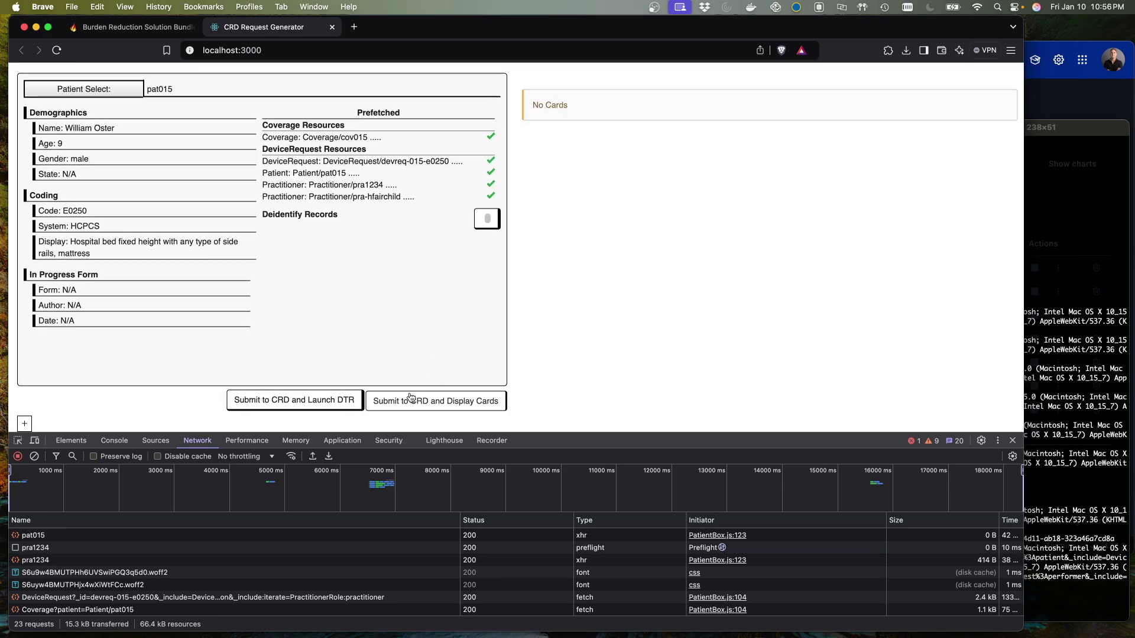
Submit the order to CRD to get the Hospital Beds Documentation Required card
{"action": "left_click", "coordinate": [440, 407]}
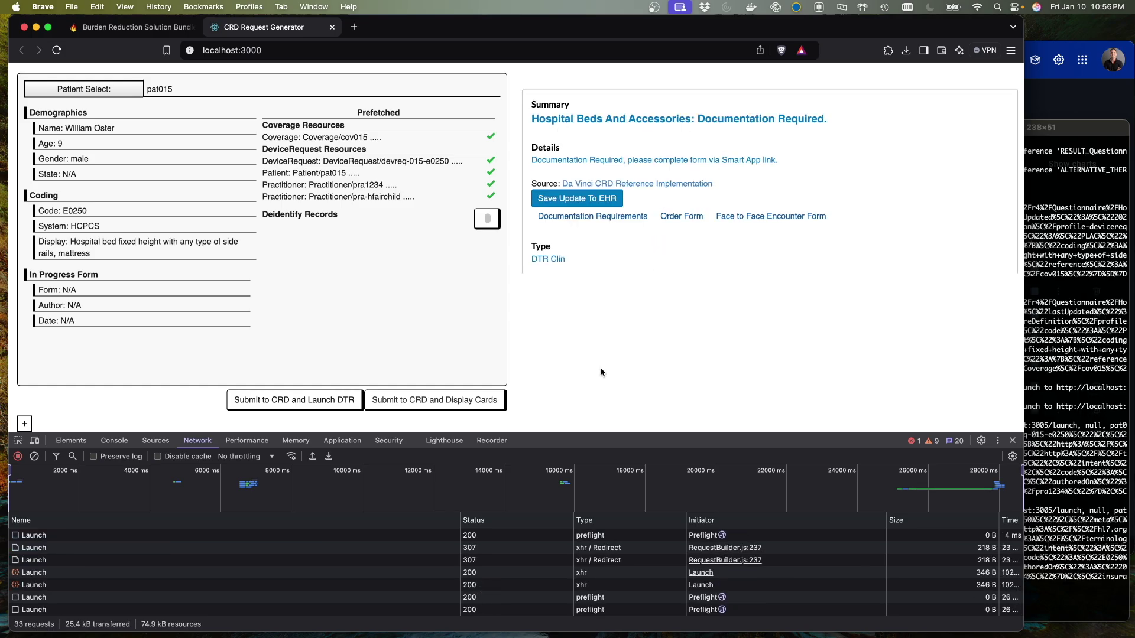
{"action": "scroll", "coordinate": [337, 569], "scroll_direction": "up", "scroll_amount": 2}
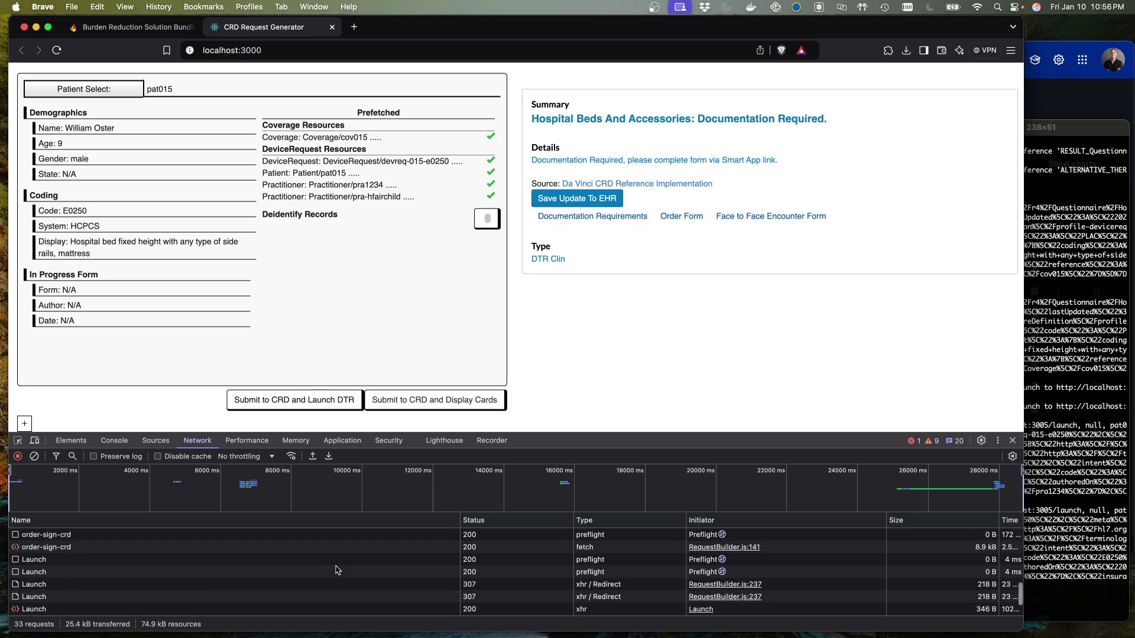
{"action": "scroll", "coordinate": [338, 569], "scroll_direction": "up", "scroll_amount": 2}
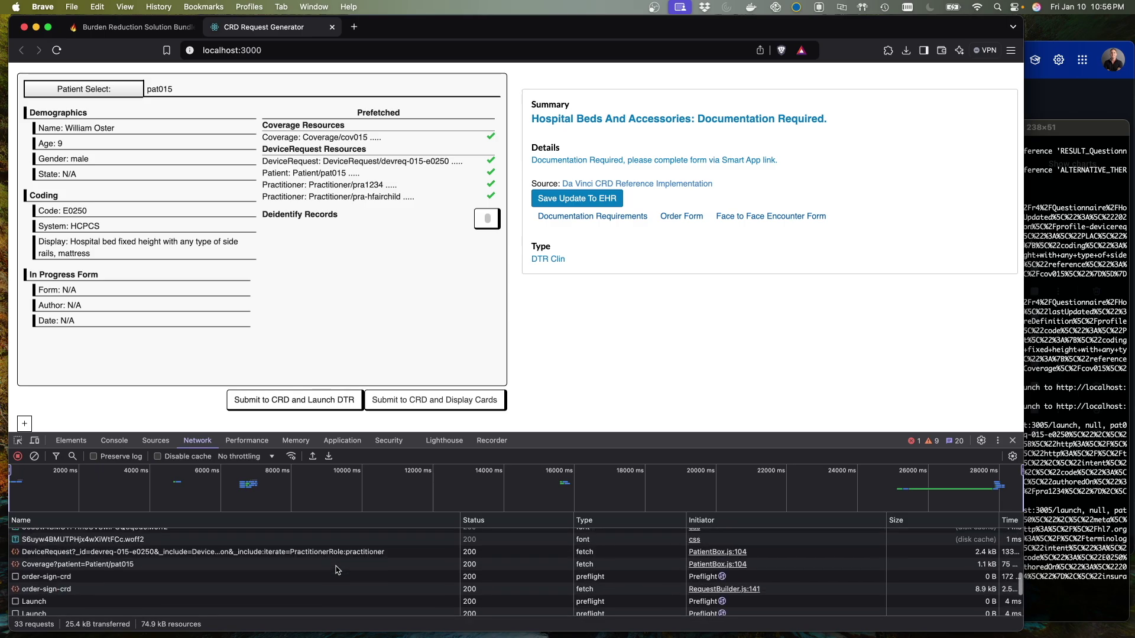
In DevTools Network, inspect the order-sign-crd request and the Coverage request's JSON response
{"action": "left_click", "coordinate": [74, 580]}
{"action": "left_click", "coordinate": [90, 568]}
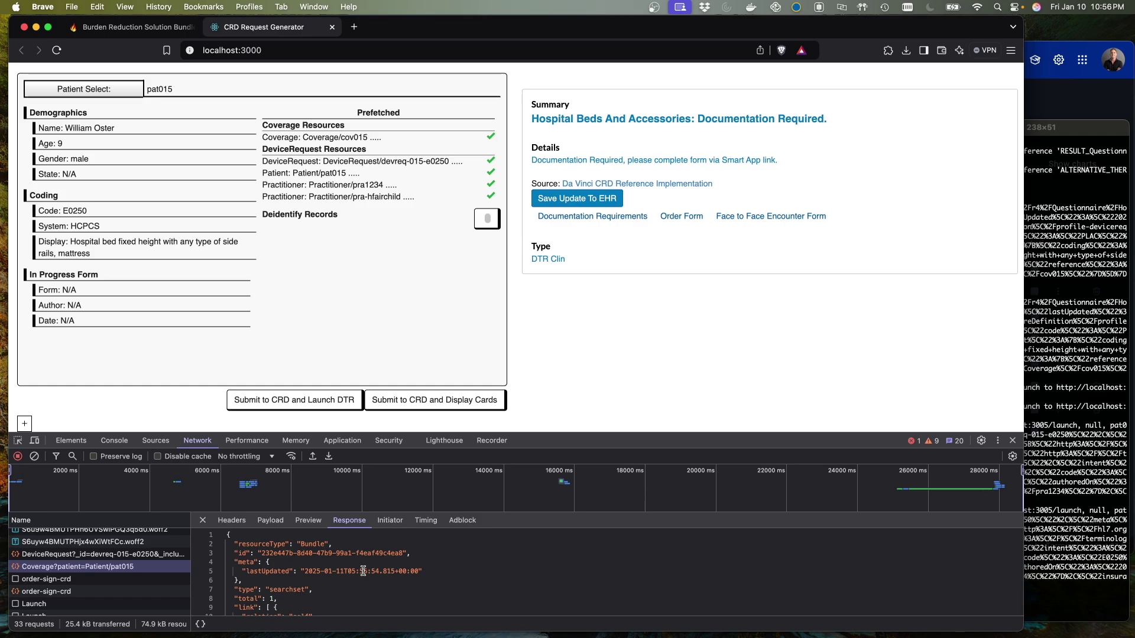
{"action": "scroll", "coordinate": [270, 587], "scroll_direction": "down", "scroll_amount": 5}
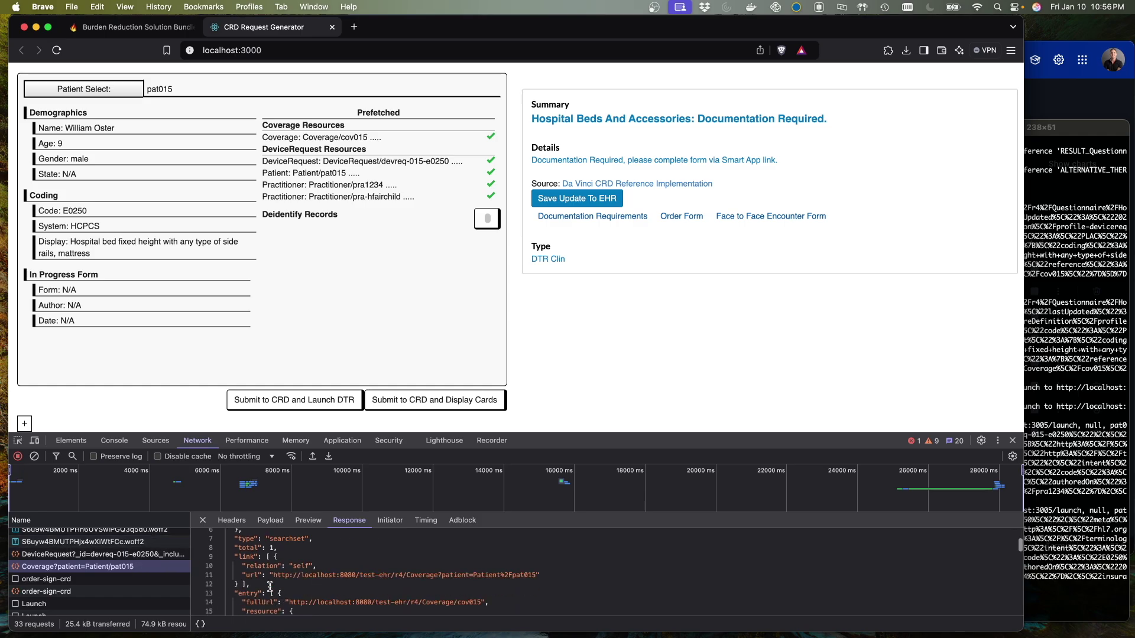
{"action": "scroll", "coordinate": [270, 587], "scroll_direction": "up", "scroll_amount": 5}
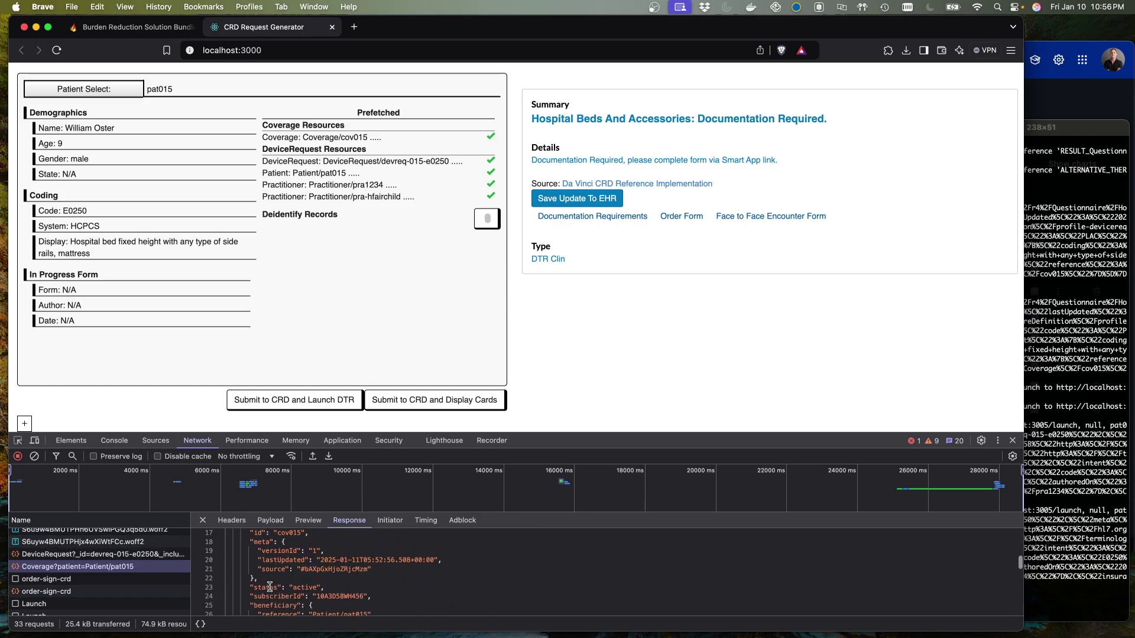
{"action": "scroll", "coordinate": [607, 317], "scroll_direction": "up", "scroll_amount": 2}
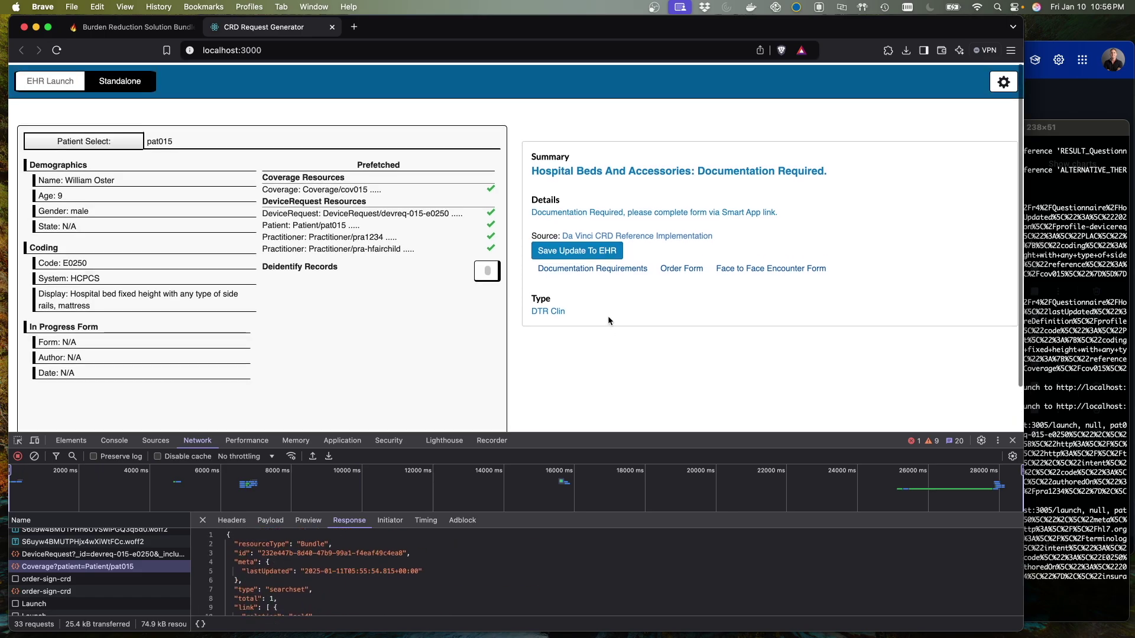
Follow the Order Form link and sign in to Keycloak with the test user's username and password
{"action": "left_click", "coordinate": [680, 267]}
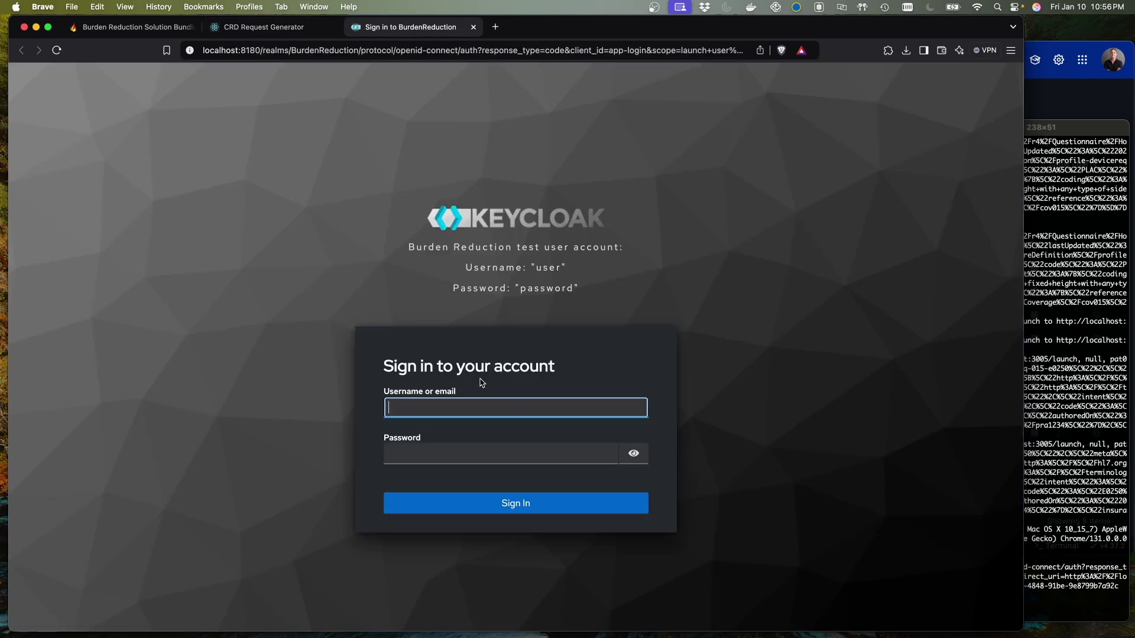
{"action": "type", "text": "user"}
{"action": "key", "text": "Tab"}
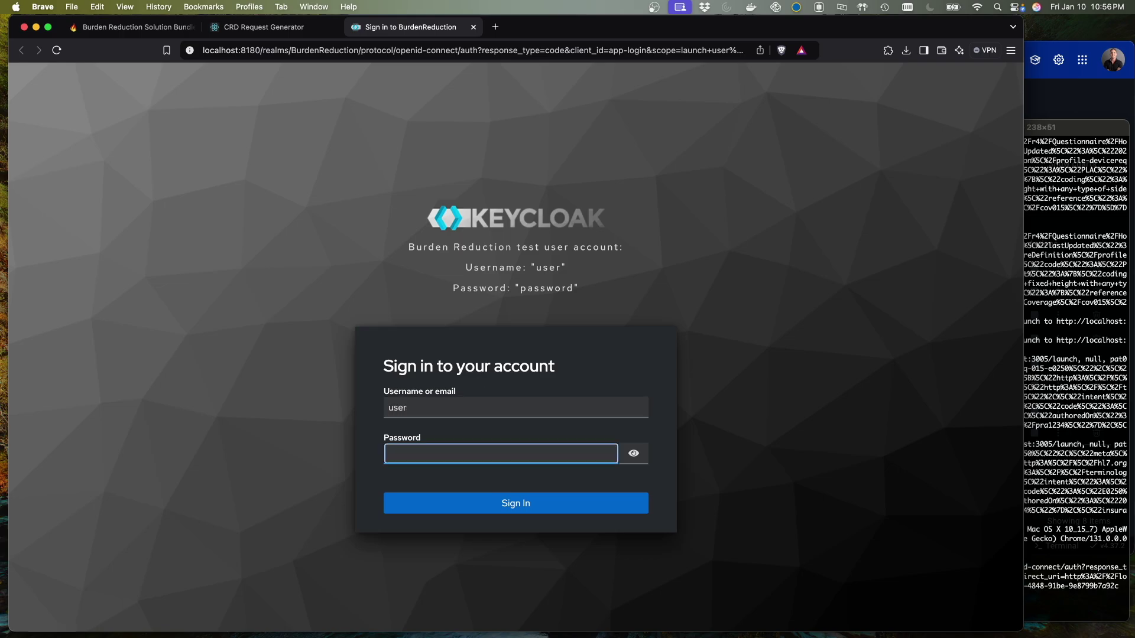
{"action": "type", "text": "password"}
{"action": "key", "text": "Return"}
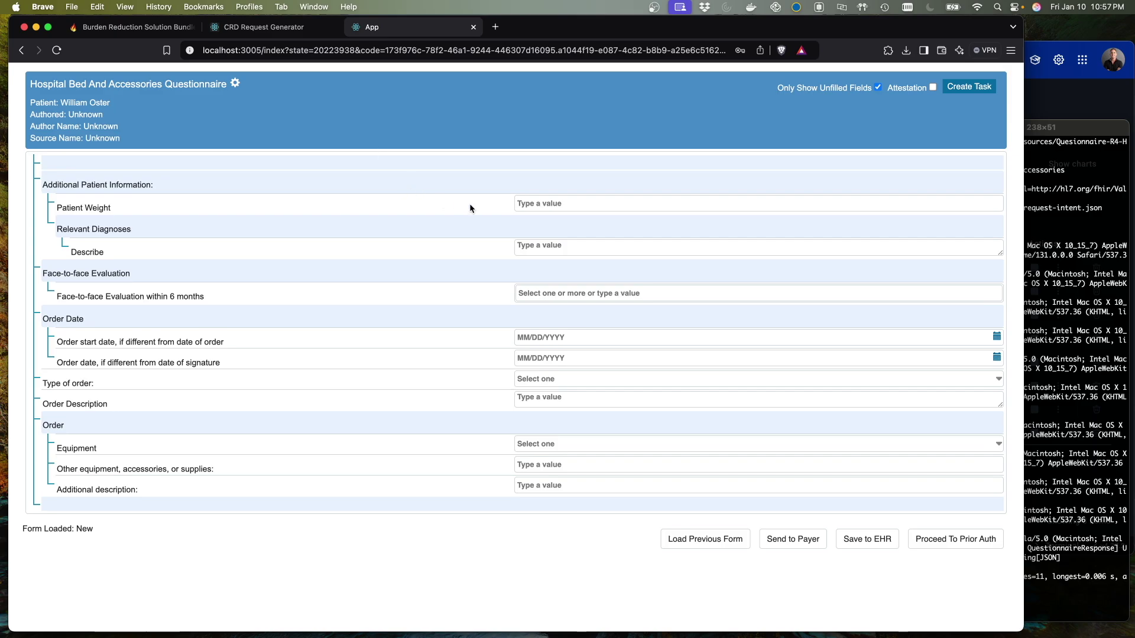
Fill Patient Weight with the suggested 456 and describe the relevant diagnosis as 'obese'
{"action": "left_click", "coordinate": [525, 204]}
{"action": "left_click", "coordinate": [587, 230]}
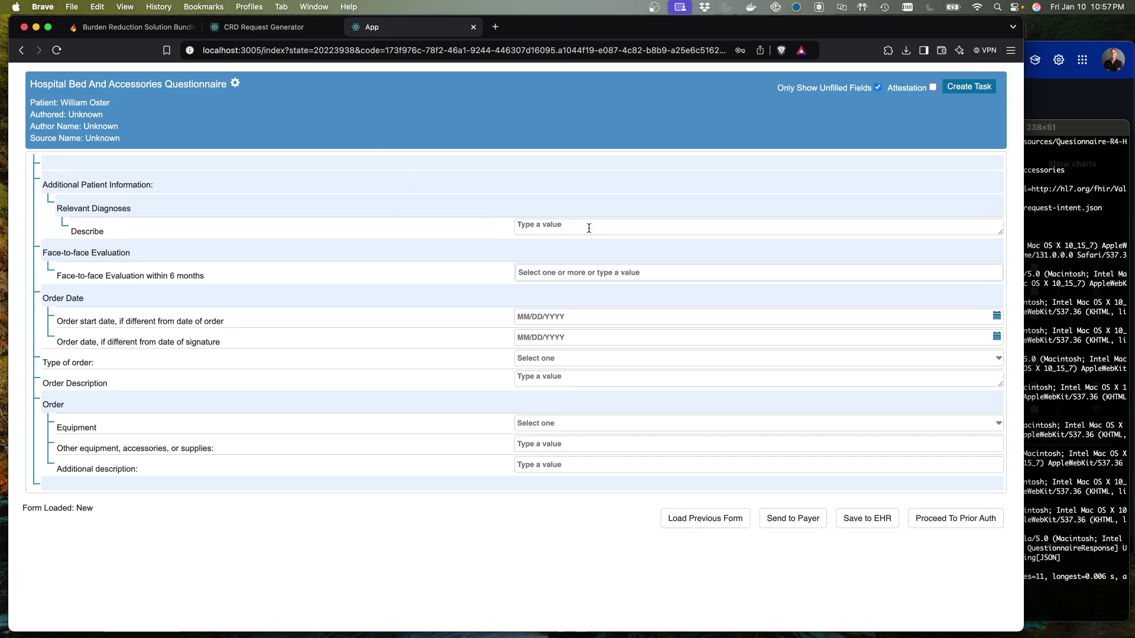
{"action": "left_click", "coordinate": [548, 225]}
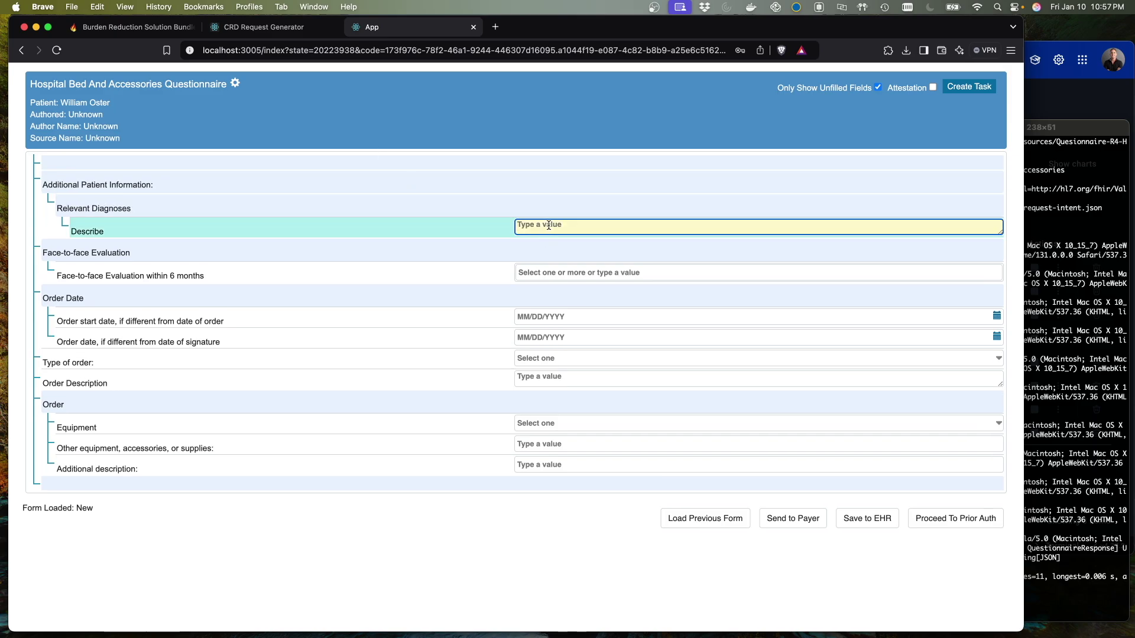
{"action": "type", "text": "obese"}
Answer Yes to the face-to-face evaluation within 6 months and cancel the Task Form
{"action": "left_click", "coordinate": [584, 274]}
{"action": "type", "text": "YE"}
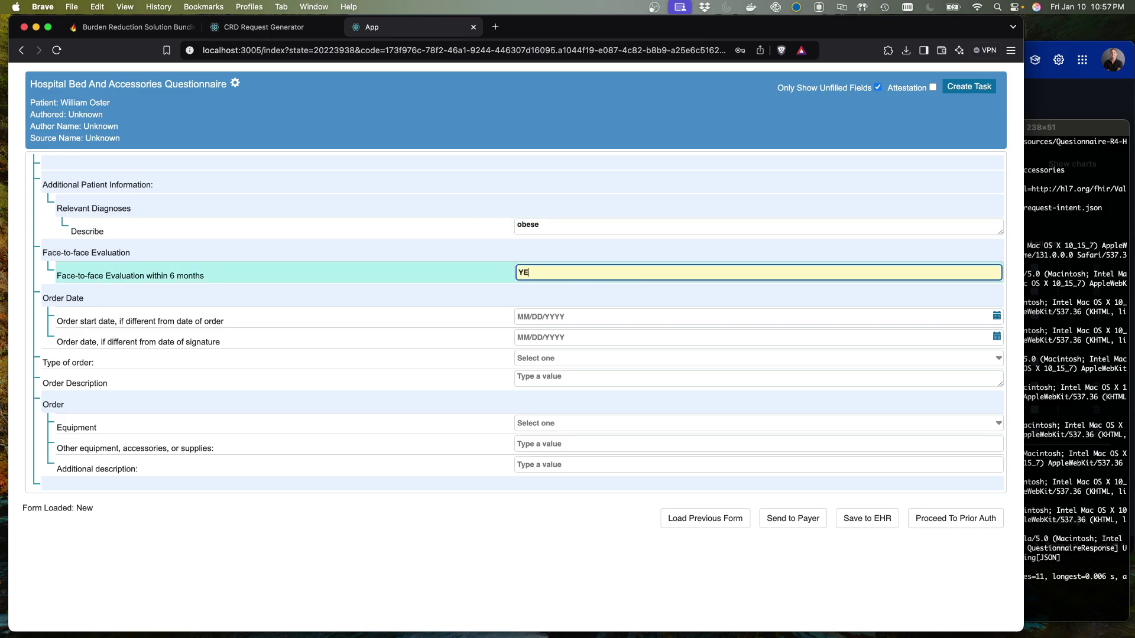
{"action": "type", "text": "es"}
{"action": "key", "text": "Return"}
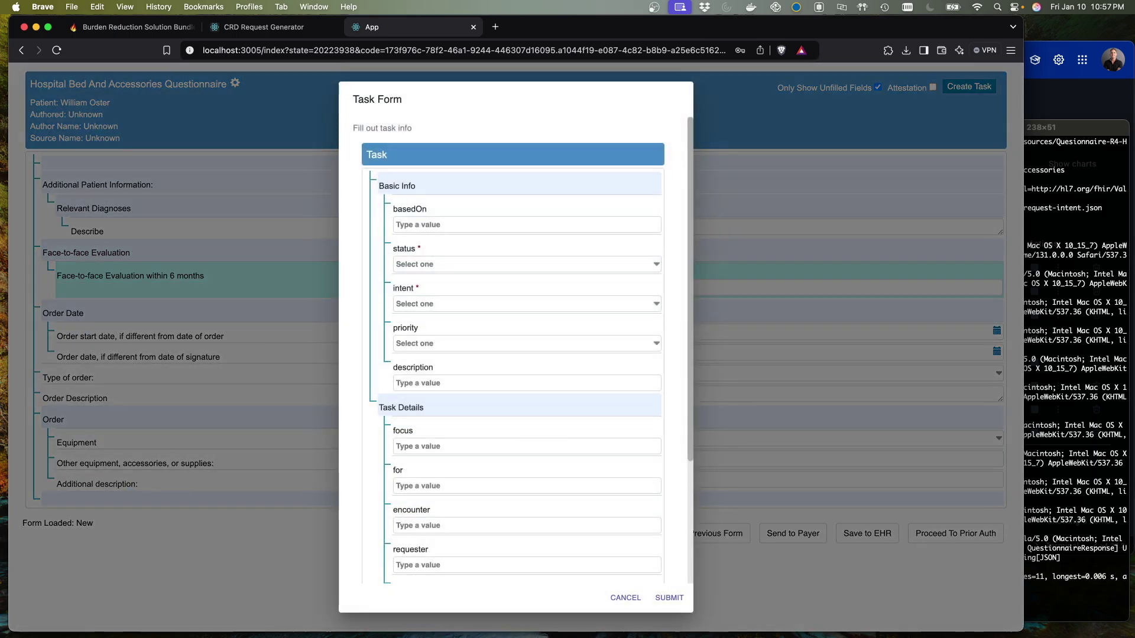
{"action": "left_click", "coordinate": [625, 597]}
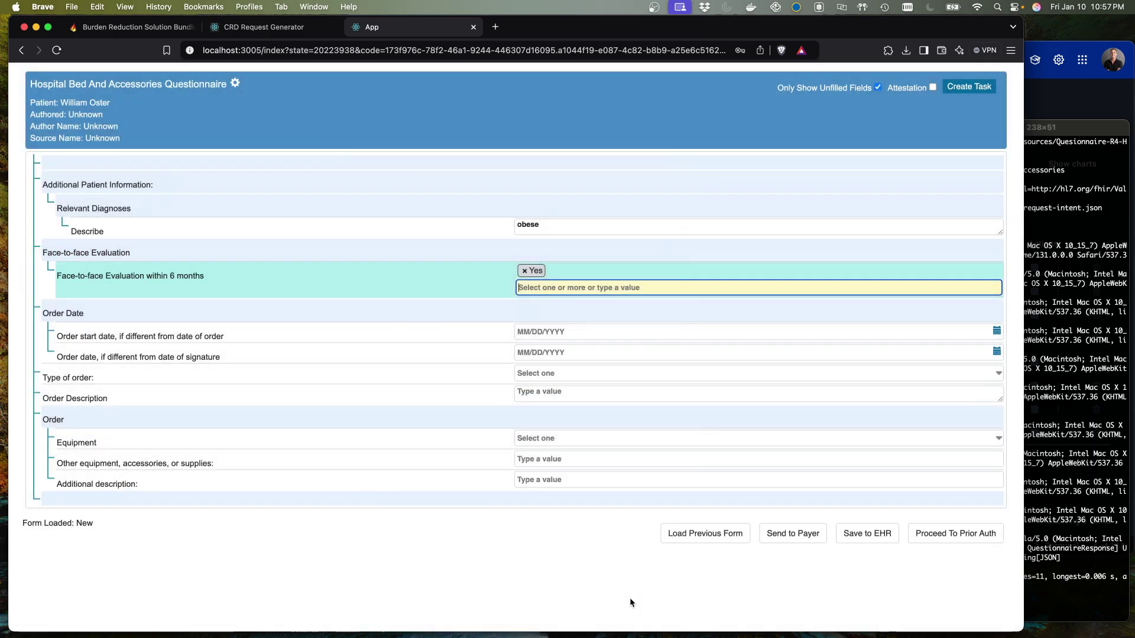
{"action": "left_click", "coordinate": [934, 538]}
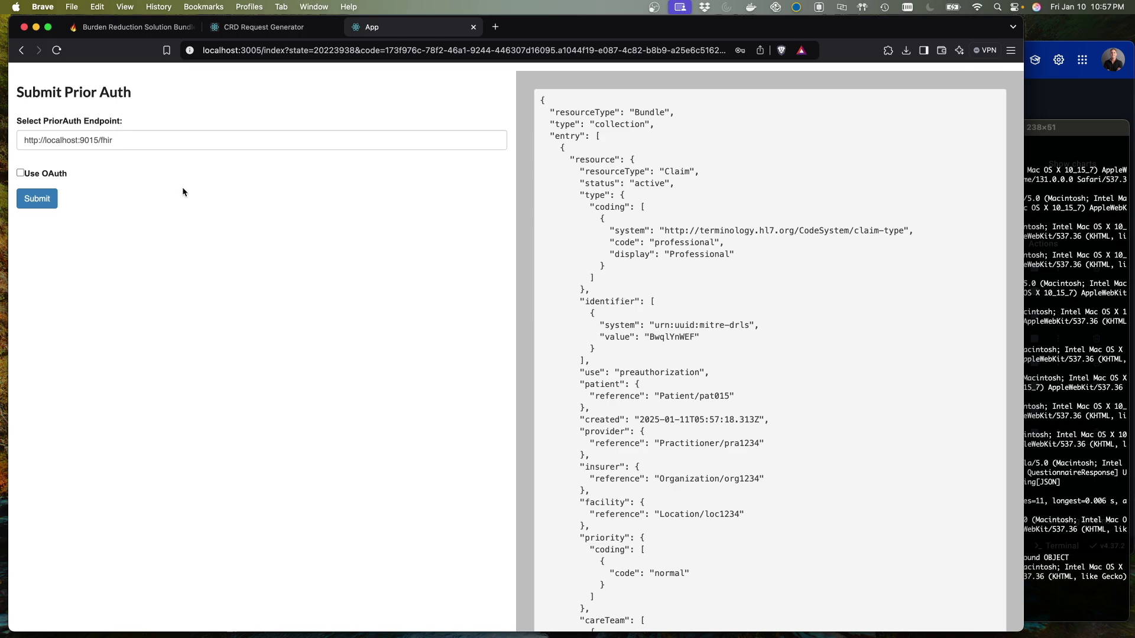
{"action": "triple_click", "coordinate": [106, 140]}
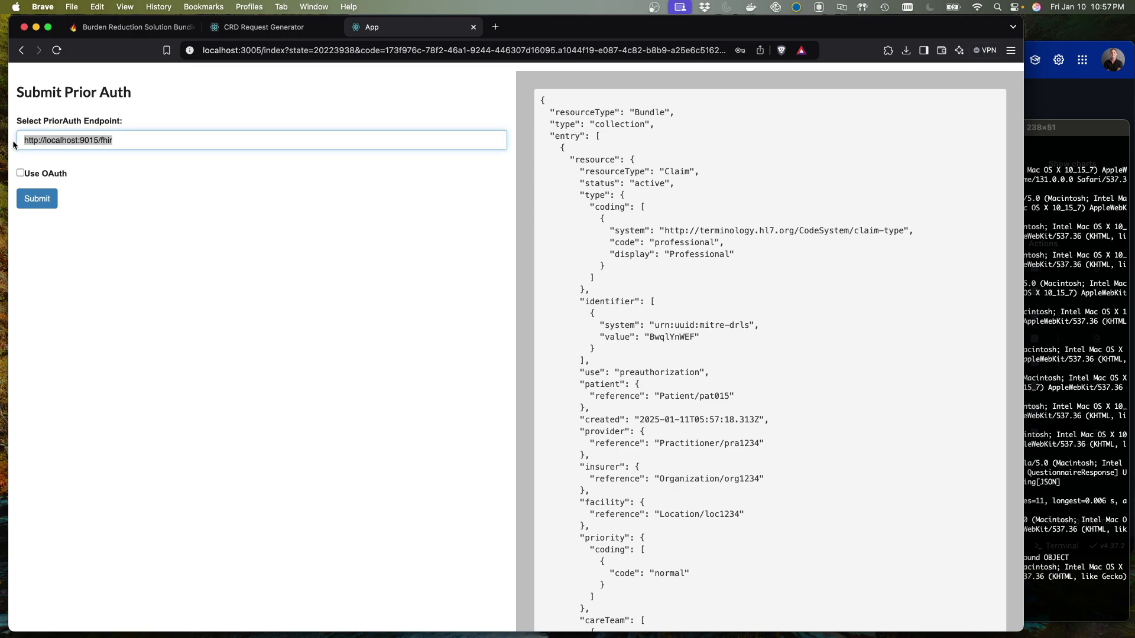
{"action": "left_click", "coordinate": [120, 267]}
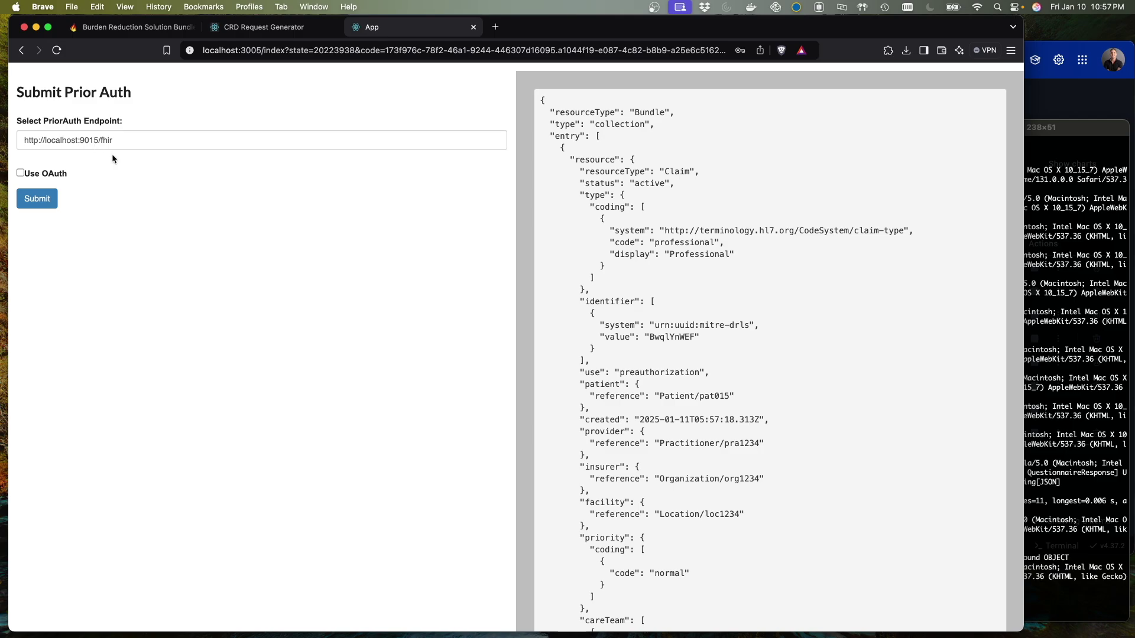
{"action": "left_click", "coordinate": [36, 205]}
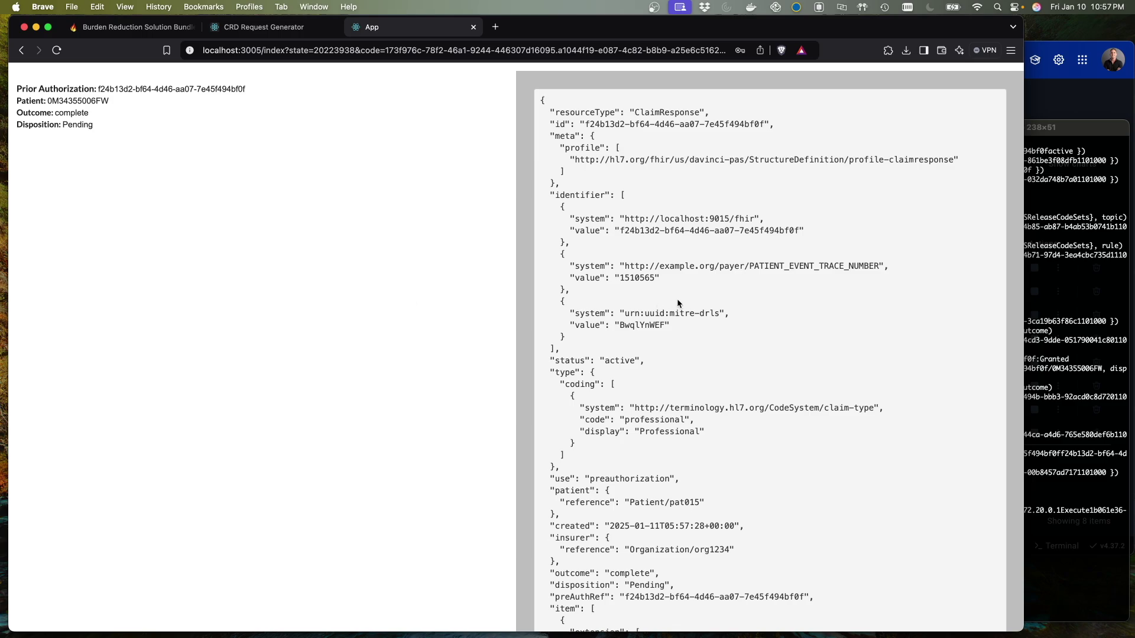
Review the returned ClaimResponse JSON showing outcome 'complete' and disposition 'Pending'
{"action": "left_click_drag", "start_coordinate": [537, 102], "coordinate": [683, 547]}
{"action": "left_click", "coordinate": [821, 550]}
{"action": "scroll", "coordinate": [821, 549], "scroll_direction": "down", "scroll_amount": 10}
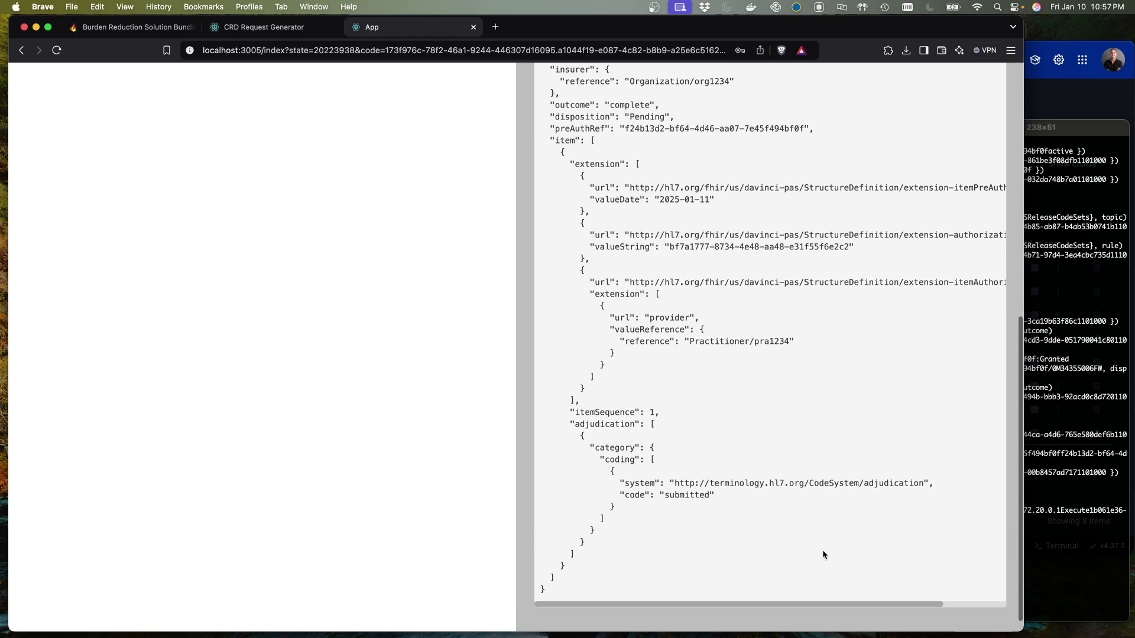